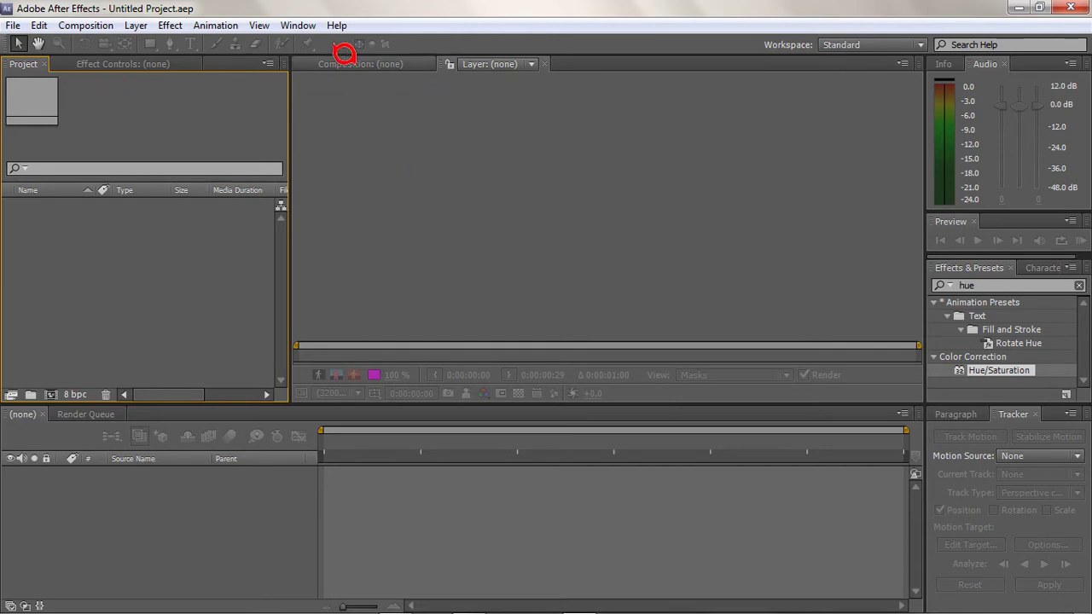
- Import Wildlife.wmv from the Sample Videos folder, letting the program guess its alpha interpretation
left_click(335, 63)
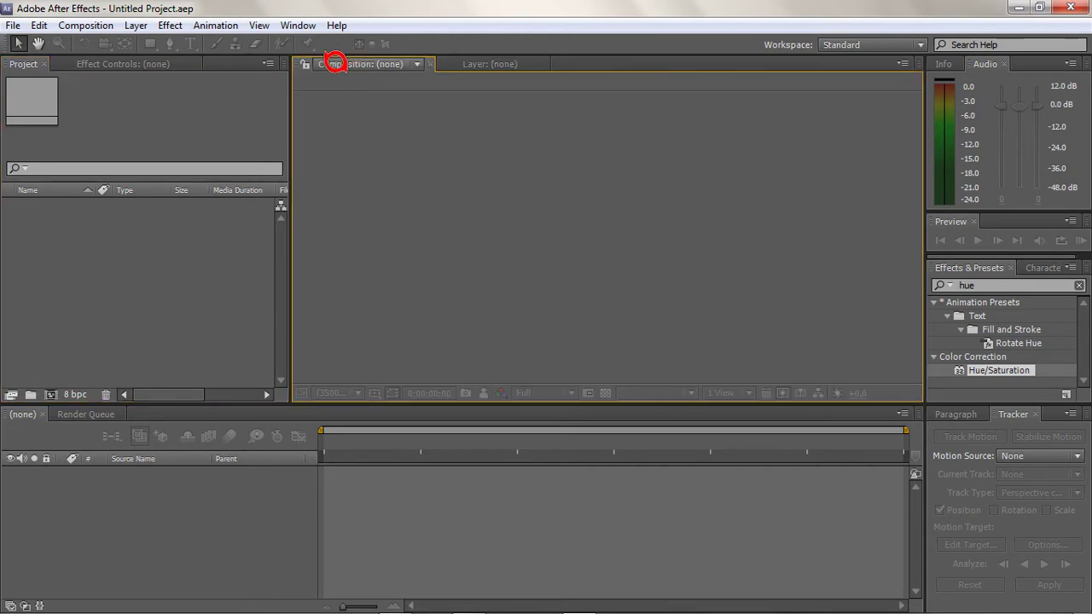
double_click(118, 226)
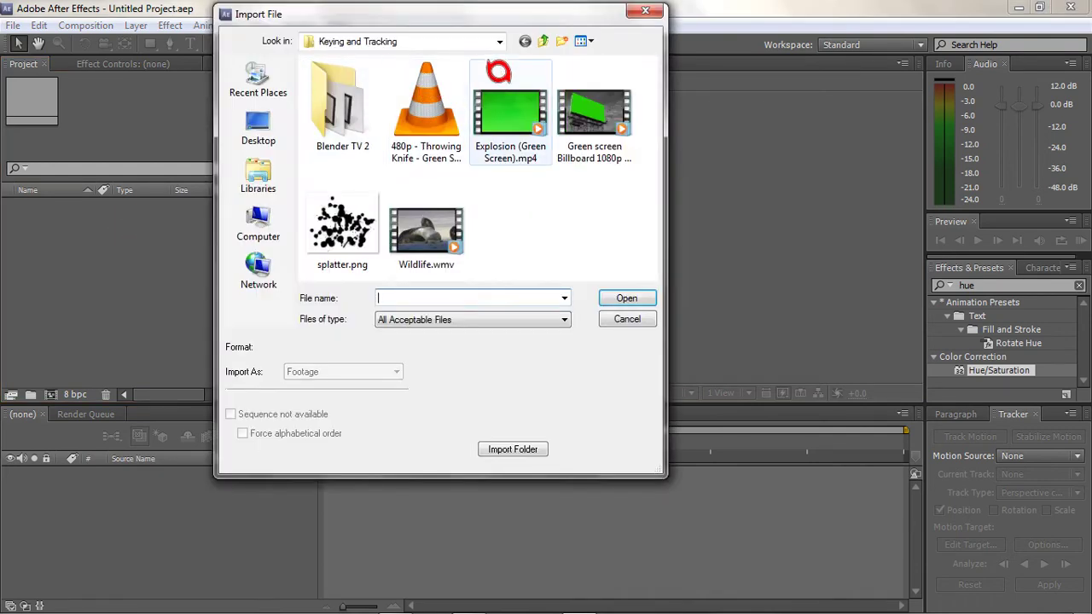
left_click(444, 205)
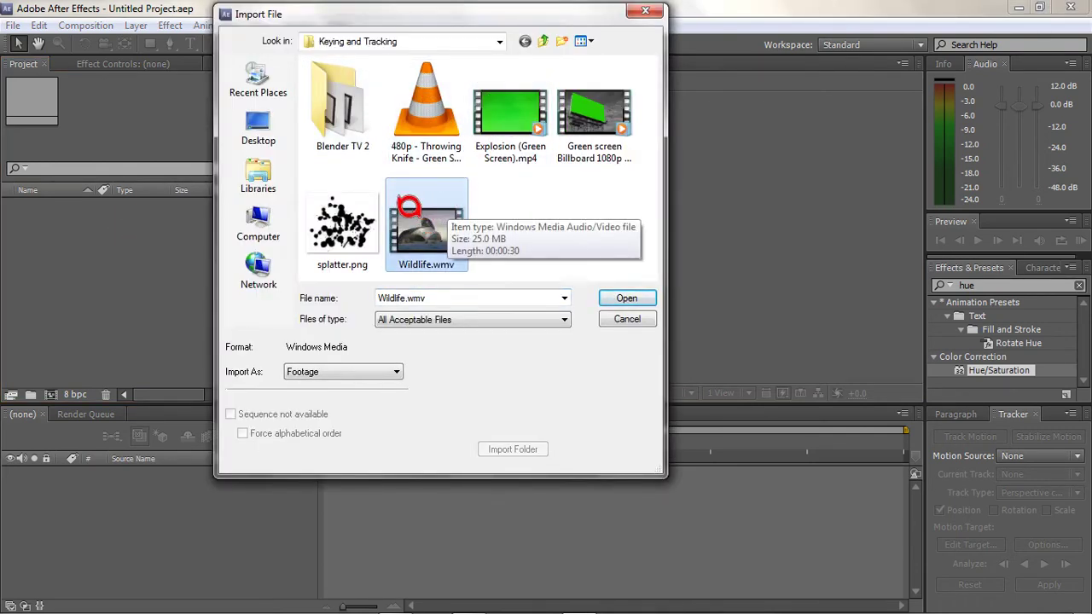
left_click(275, 167)
double_click(504, 111)
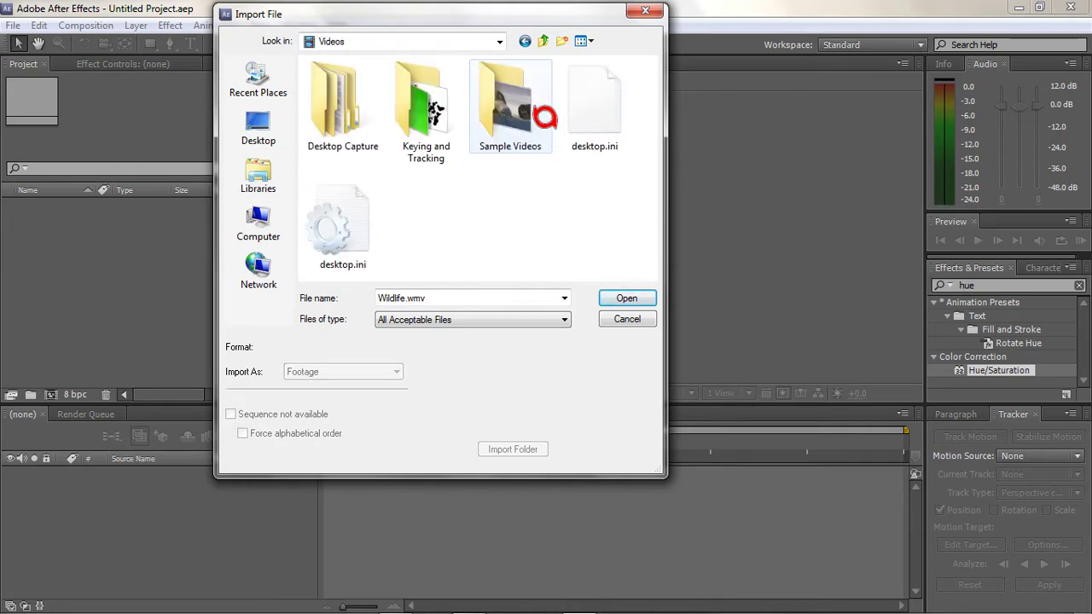
left_click(537, 109)
double_click(510, 101)
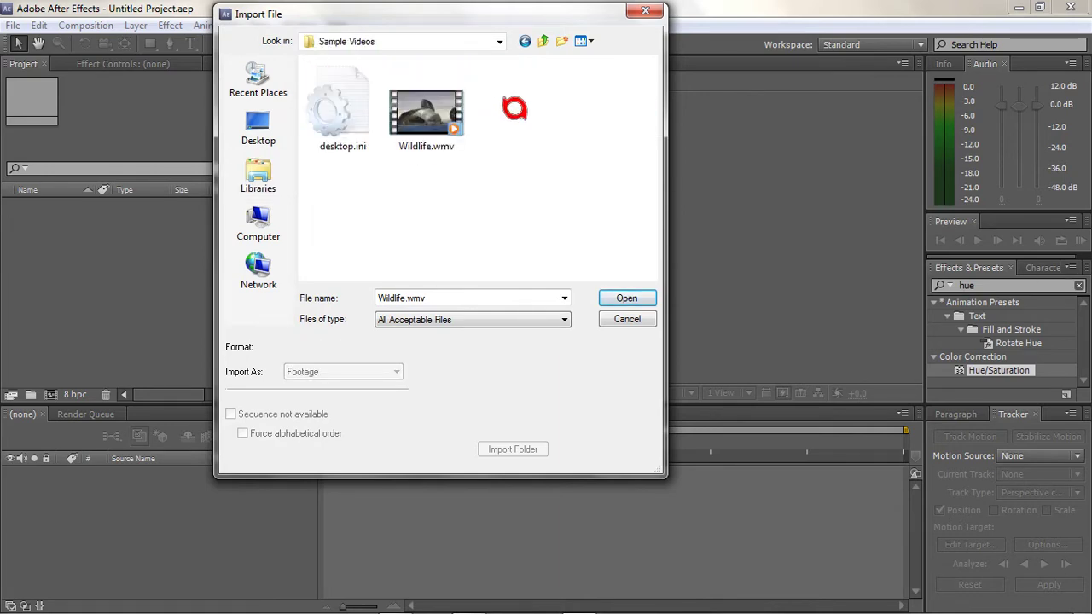
double_click(445, 103)
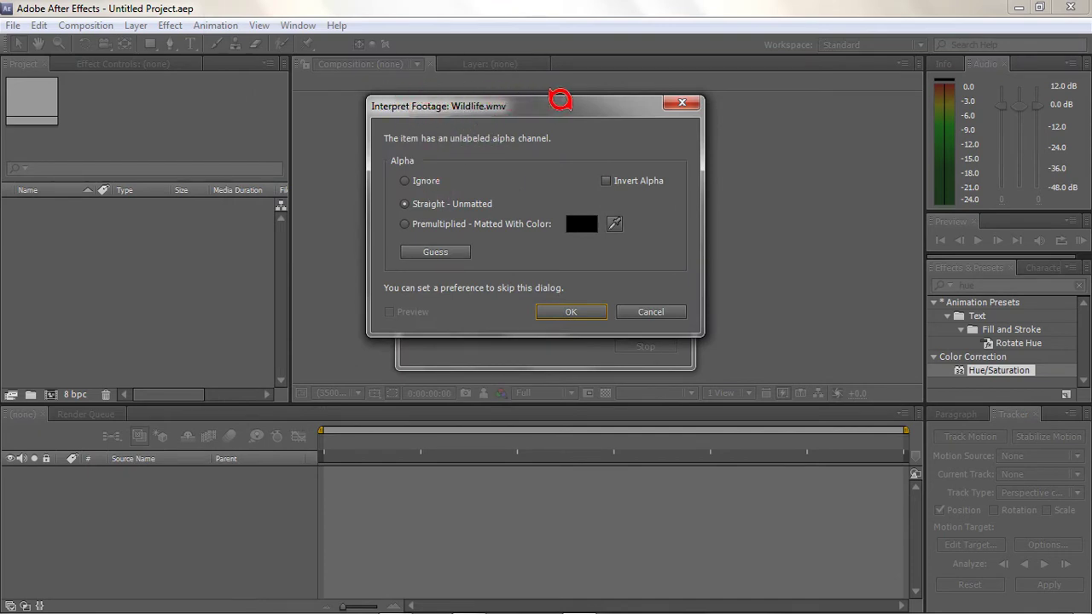
left_click(448, 252)
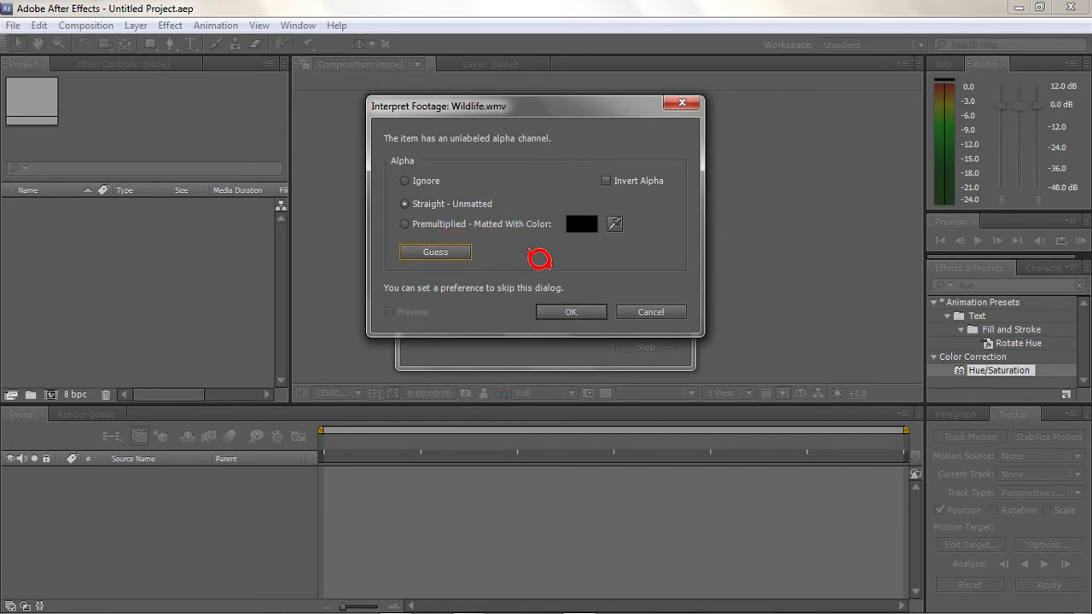
left_click(571, 310)
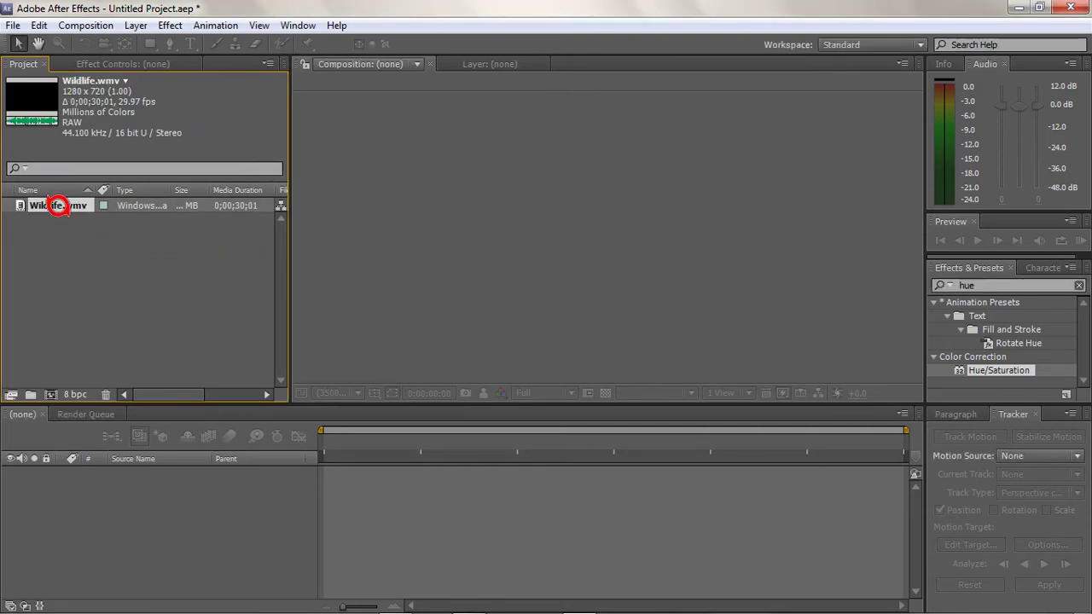
- Create a composition from the Wildlife.wmv footage, play through its shots and return to the start
left_click_drag(58, 206, 625, 227)
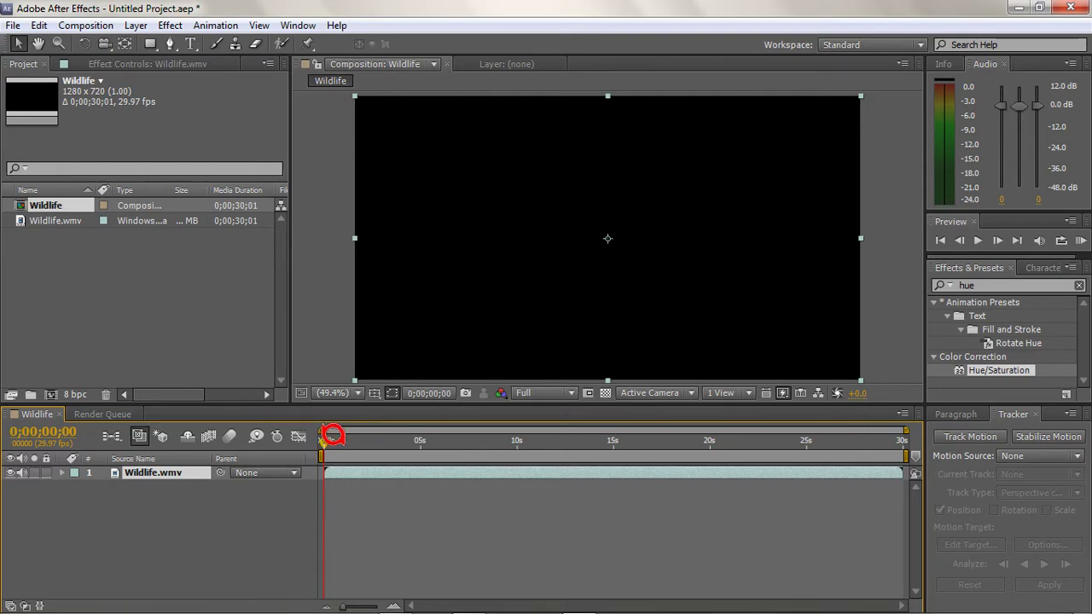
left_click_drag(350, 435, 402, 420)
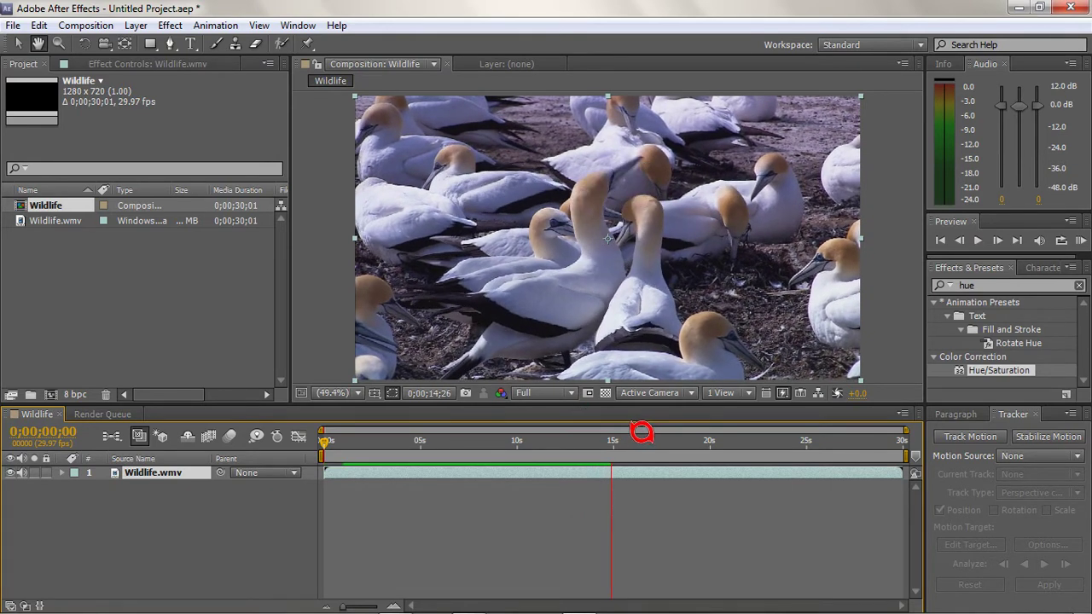
left_click_drag(616, 431, 322, 417)
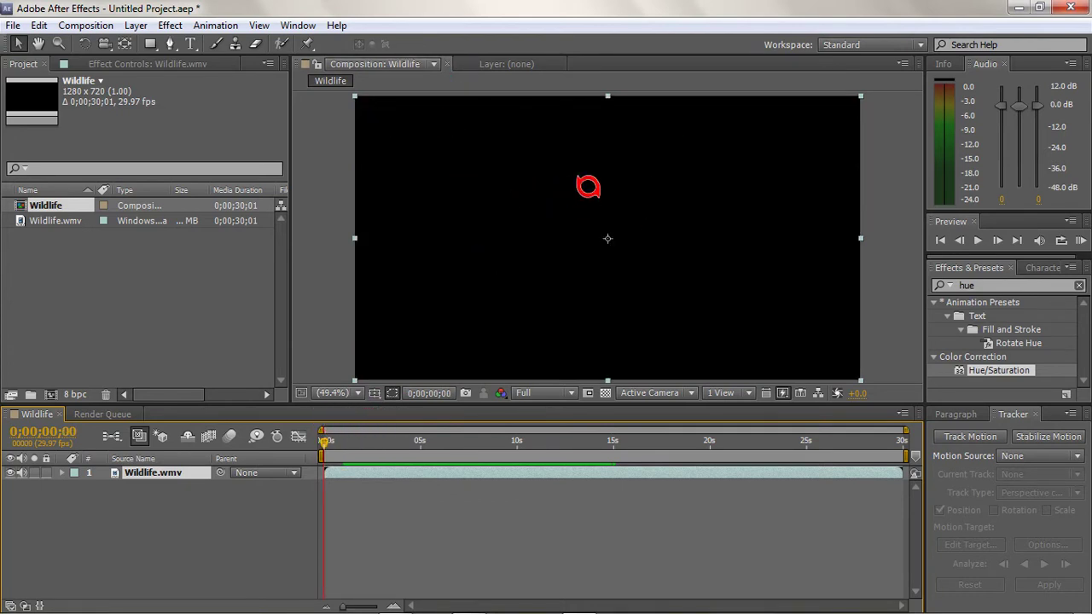
- Find the last frame of the running-horses shot, at 0;00;04;04, and end the work area there
left_click_drag(332, 430, 447, 422)
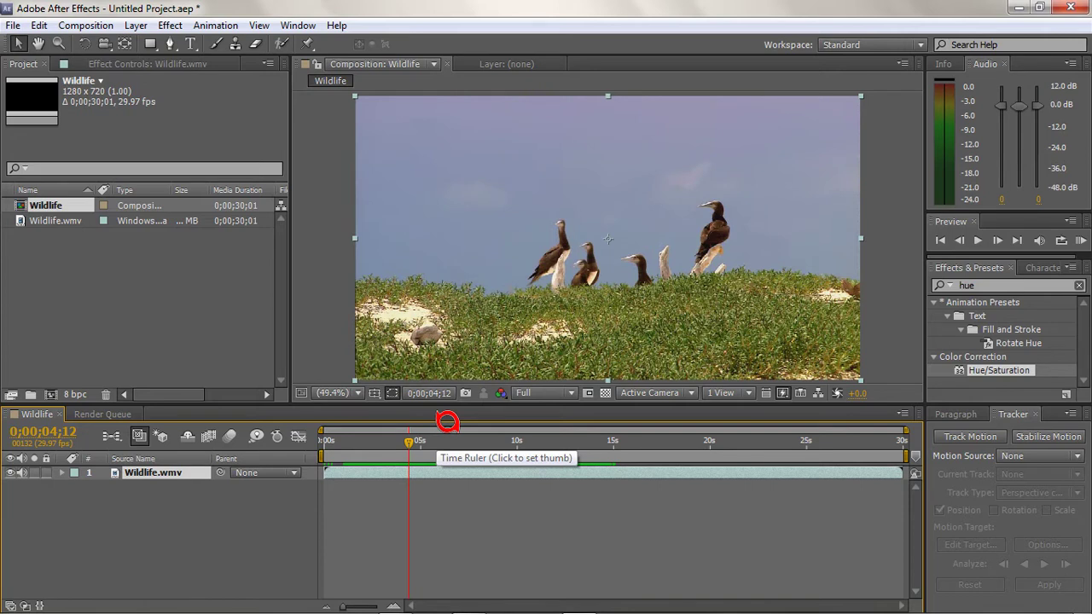
key("Page_Up")
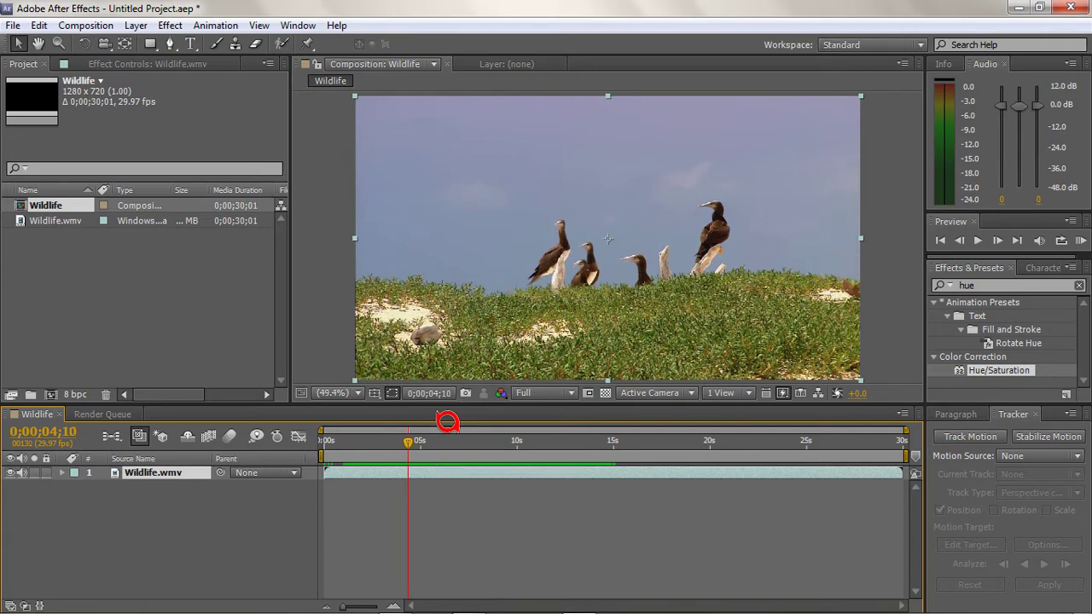
key("Page_Up")
key("Page_Up")
key("Page_Up")
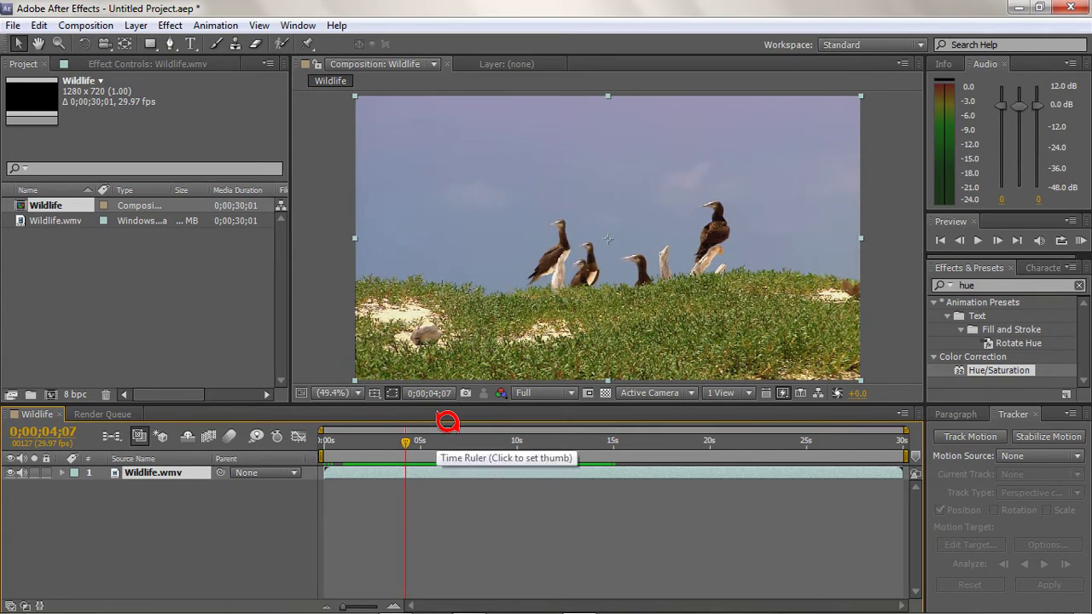
key("Page_Down")
key("Page_Down")
key("Page_Down")
key("Page_Down")
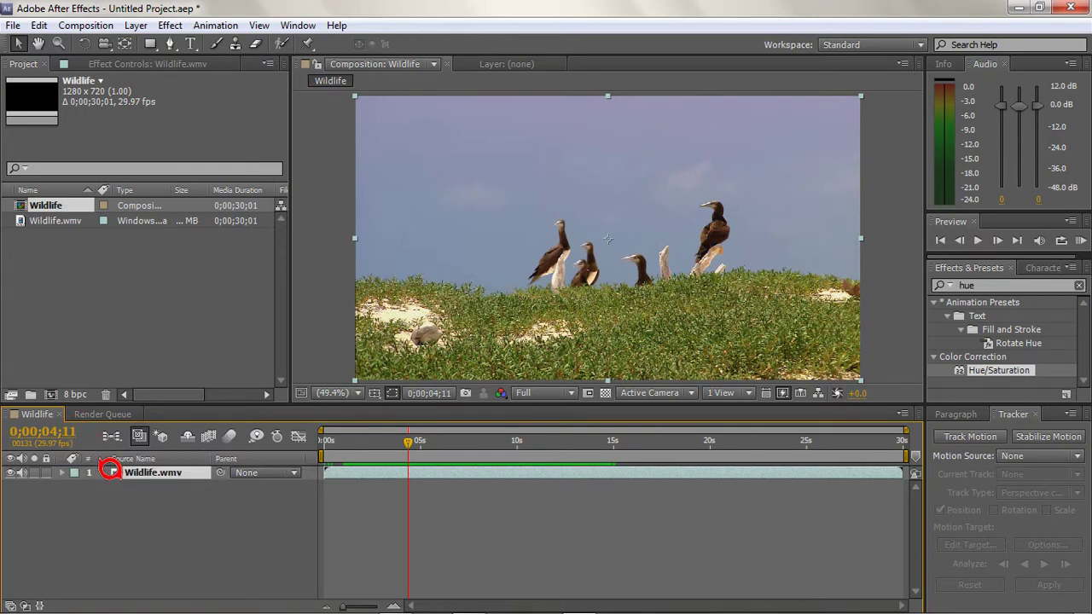
key("Page_Up")
key("Page_Up")
key("Page_Up")
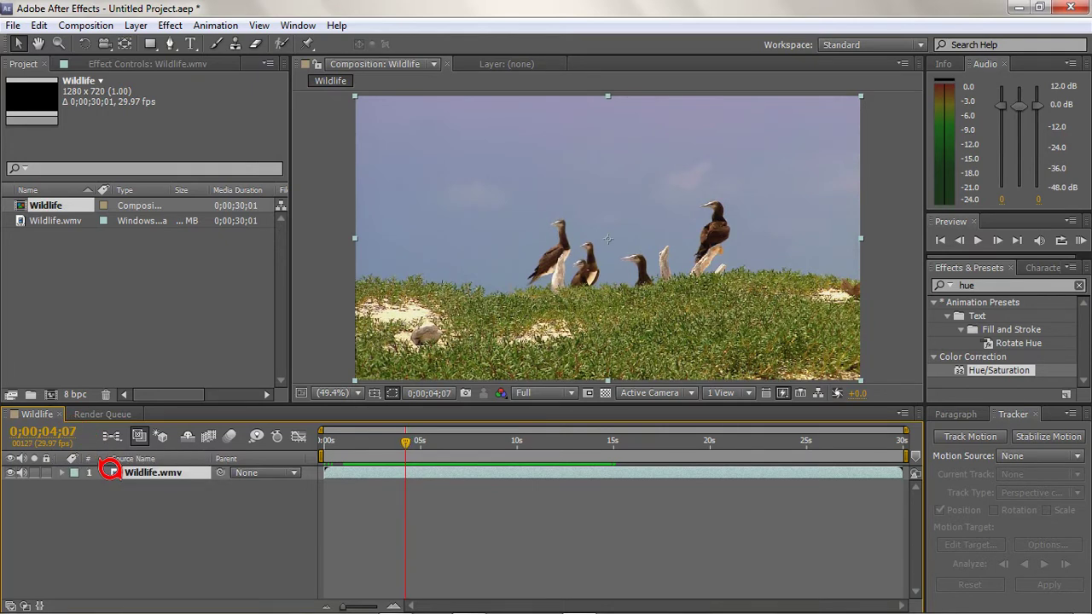
key("Page_Up")
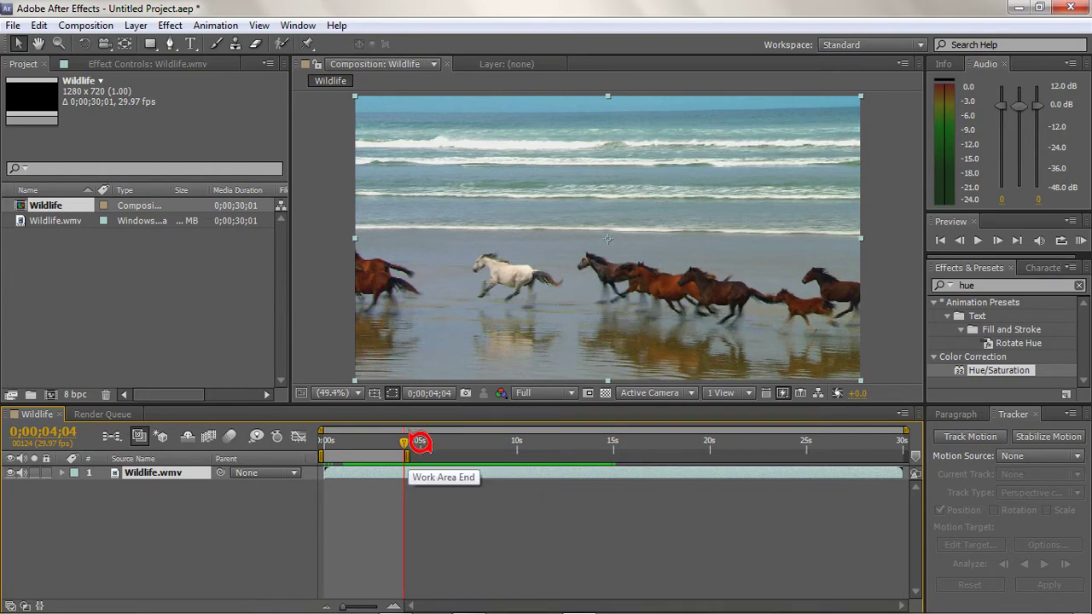
- Start the work area at 0;00;00;01, past the black opening frame, and trim the composition to the work area
left_click_drag(406, 433, 331, 430)
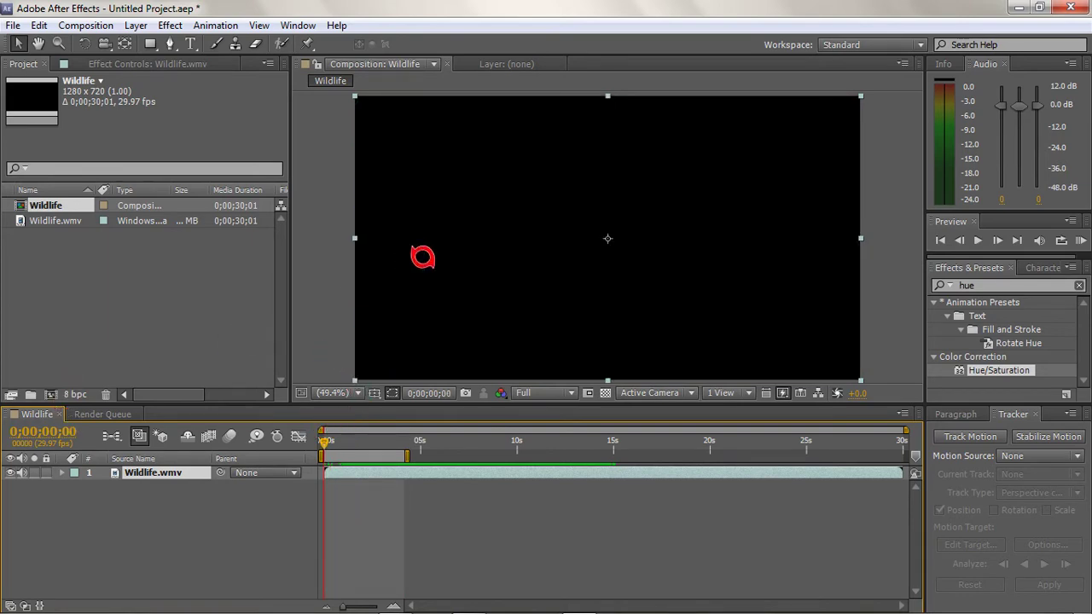
key("Page_Down")
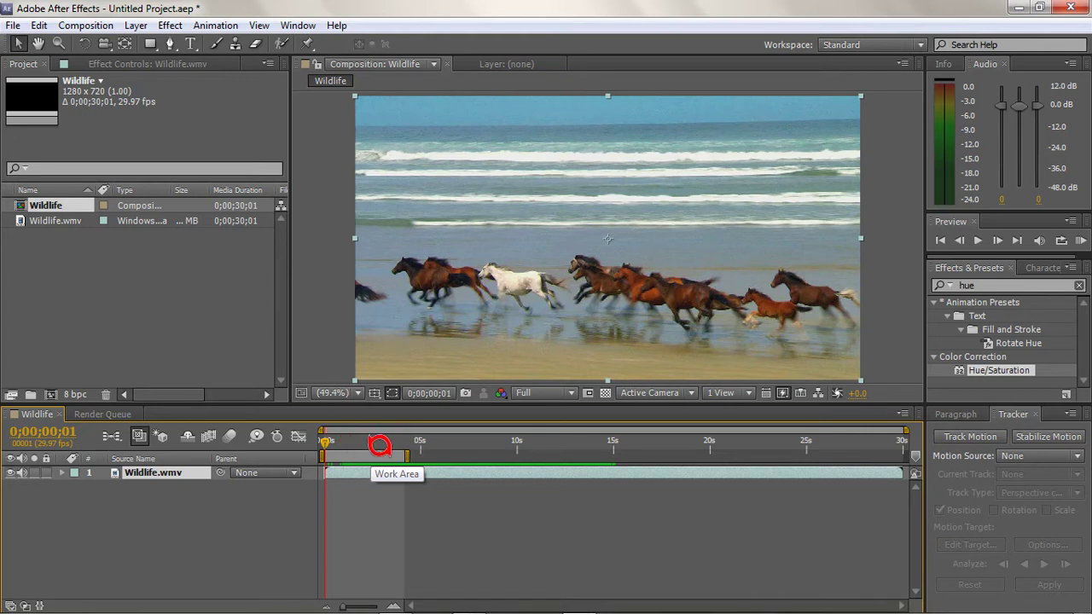
right_click(378, 445)
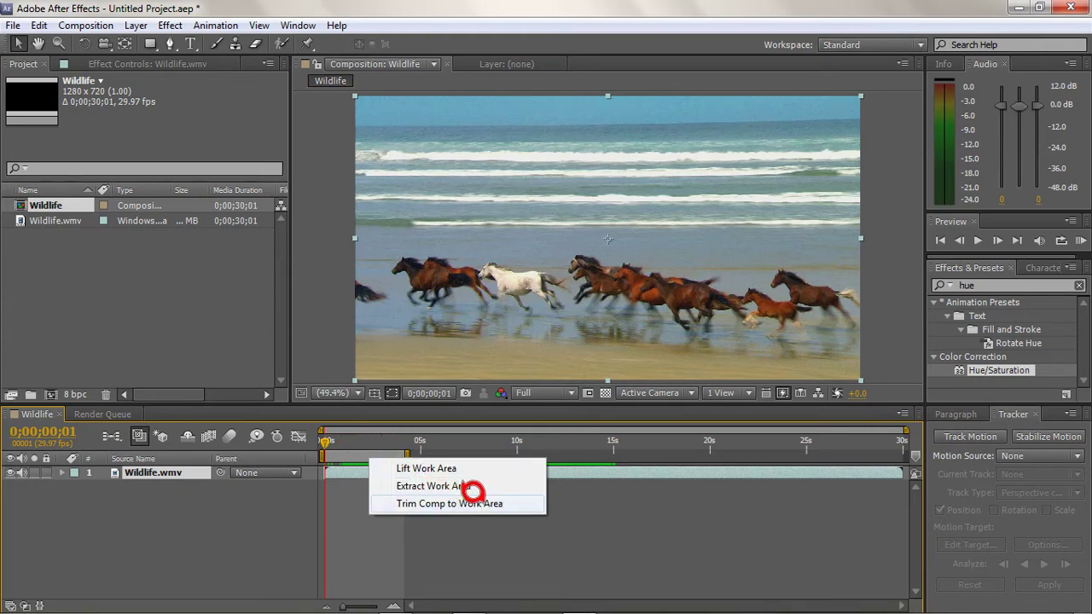
left_click(473, 498)
- Scrub through the trimmed horse clip to check it and return to its first frame
left_click(338, 434)
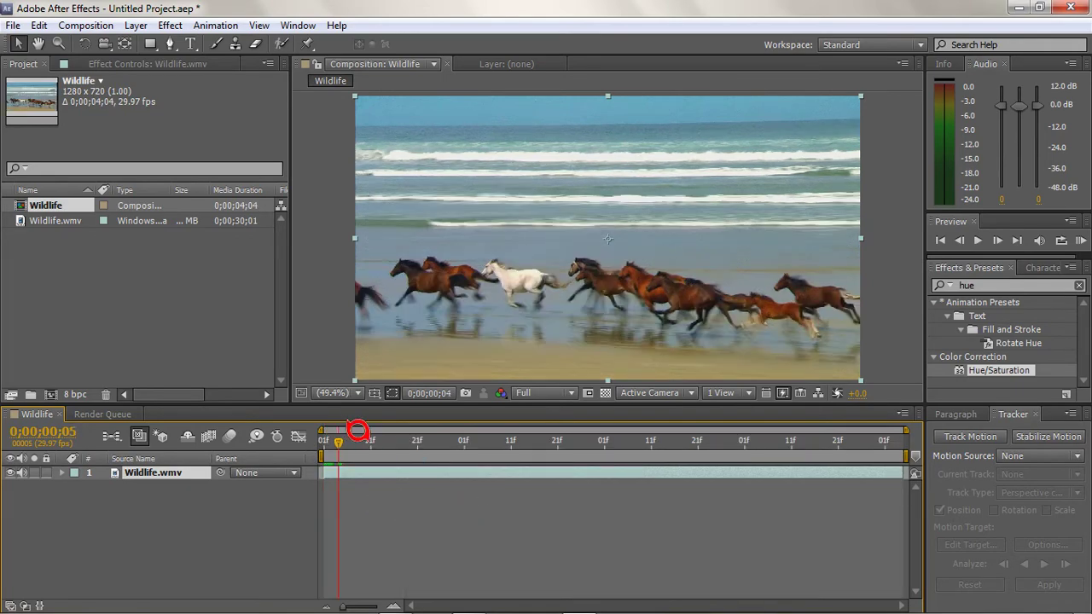
left_click_drag(358, 430, 308, 386)
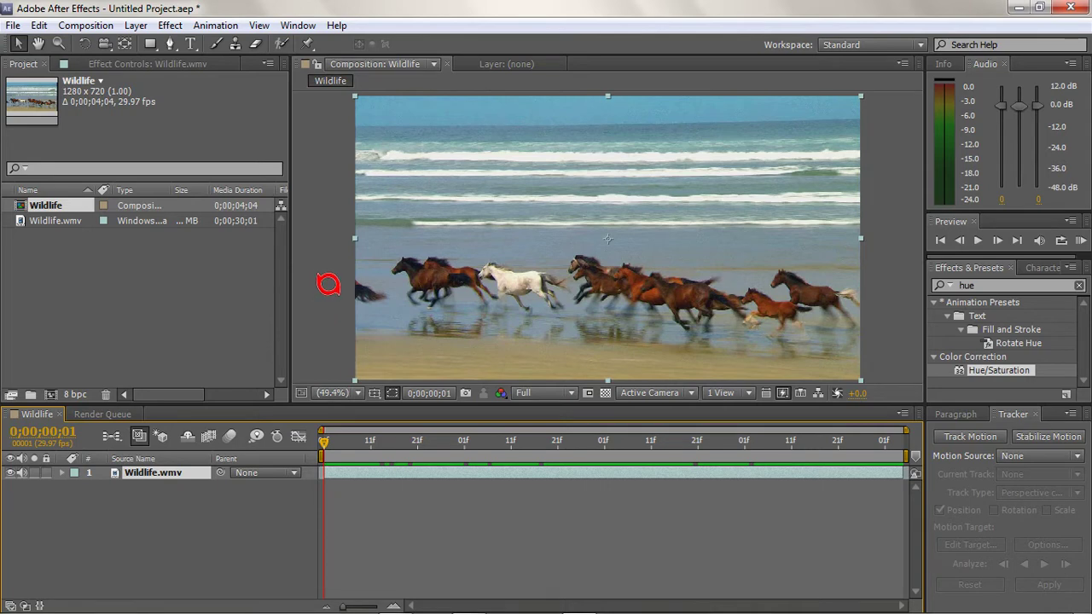
mouse_move(335, 429)
left_mouse_down()
mouse_move(433, 425)
mouse_move(324, 430)
left_mouse_up()
- Redisplay the Tracker controls and start a Track Motion operation on the Wildlife.wmv layer
left_click(180, 482)
left_click(177, 469)
left_click(1037, 414)
left_click(310, 21)
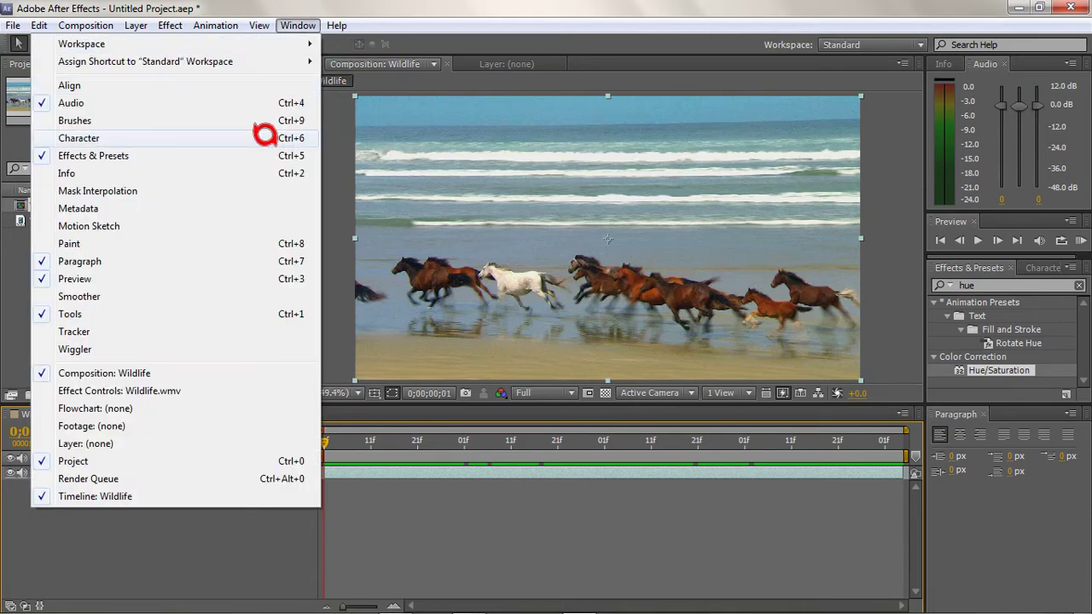
left_click(123, 331)
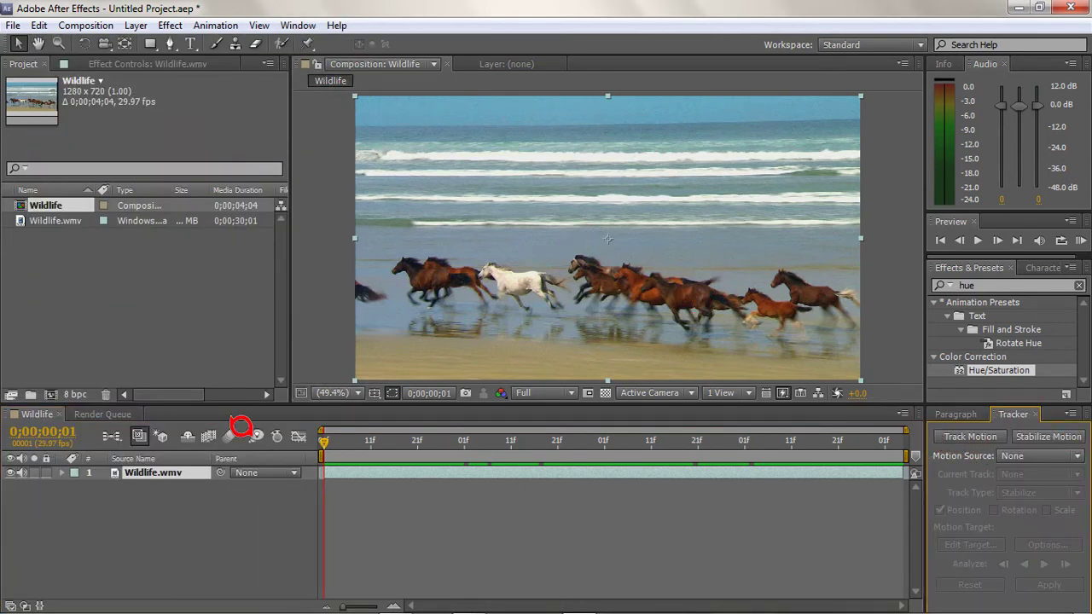
left_click(171, 464)
left_click(171, 472)
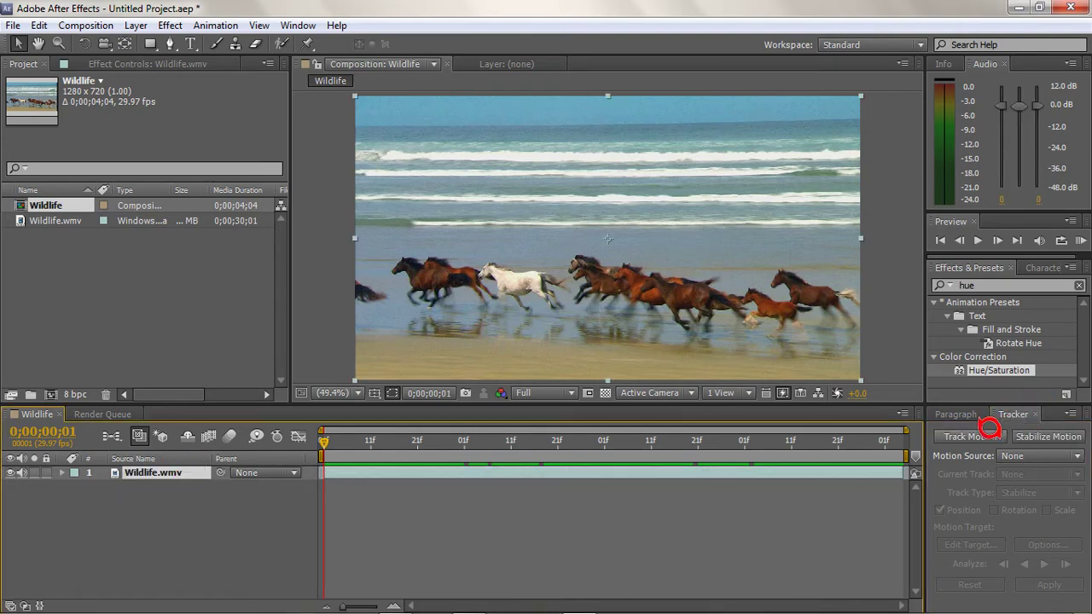
left_click(973, 432)
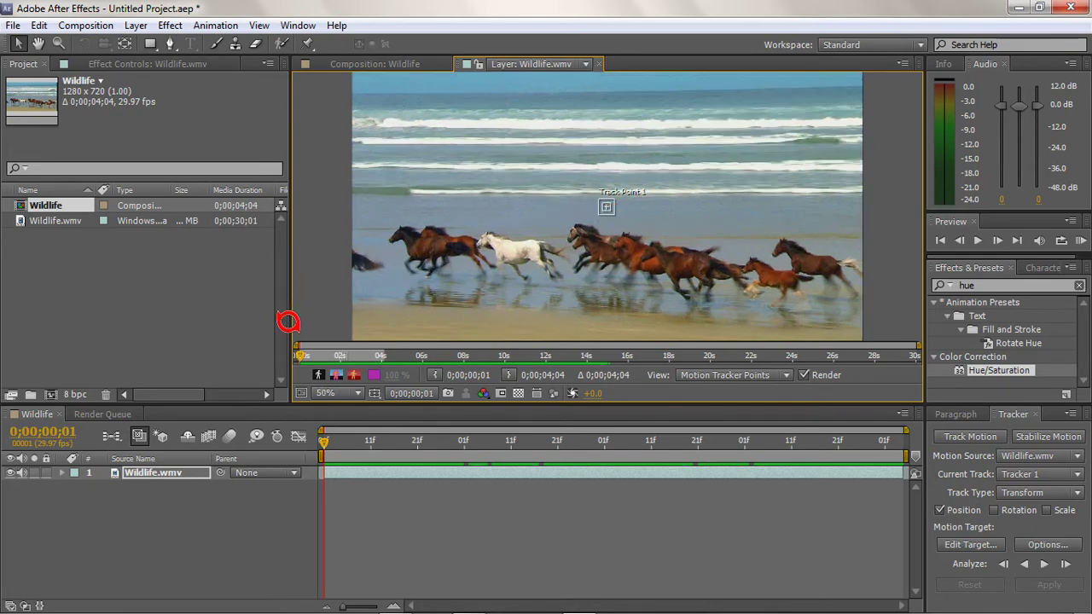
- Place Track Point 1 on the upper edge of the white horse's back, with its attach point just above the horse's head
key("period")
key("period")
key("period")
key("period")
left_click_drag(418, 249, 507, 166)
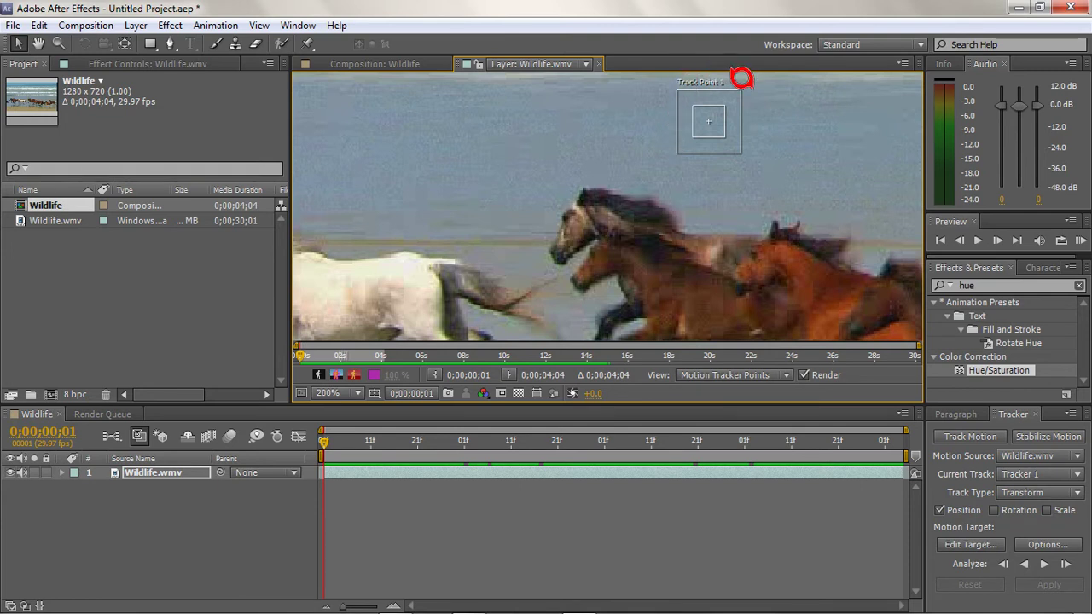
left_click_drag(715, 134, 356, 270)
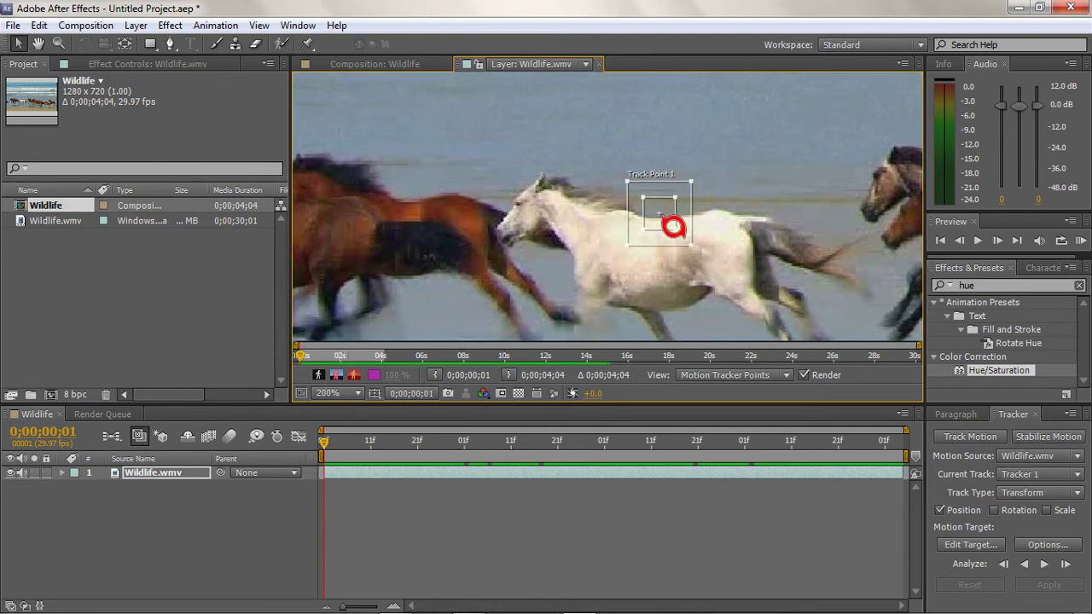
mouse_move(673, 226)
left_mouse_down()
mouse_move(560, 200)
mouse_move(531, 213)
mouse_move(679, 230)
left_mouse_up()
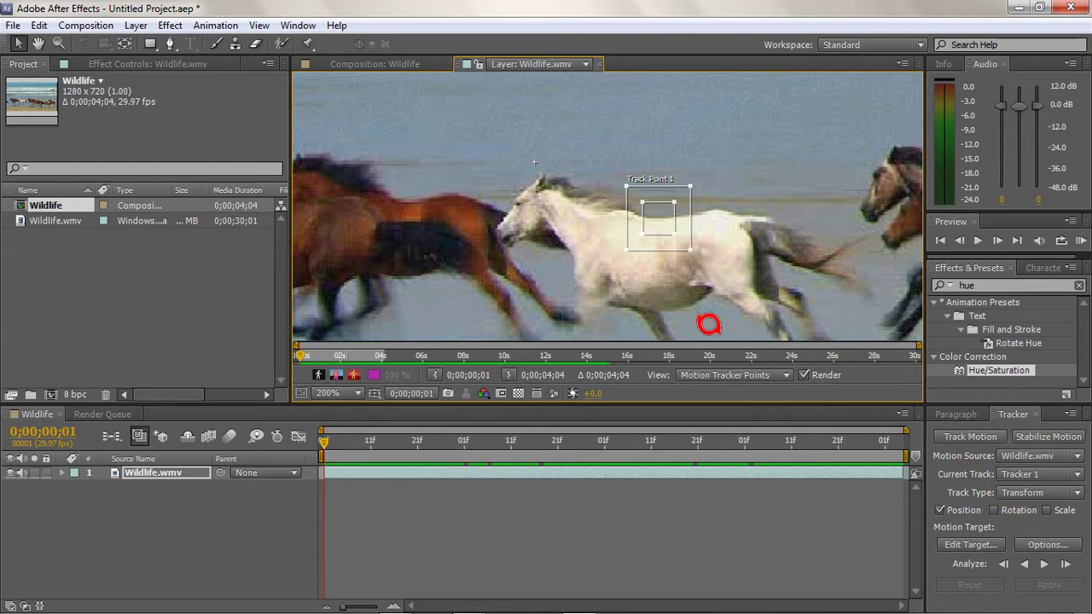
- Fit the footage in the viewer and analyze the track point's motion forward through the trimmed clip
scroll(641, 286, "down", 1)
scroll(636, 277, "down", 1)
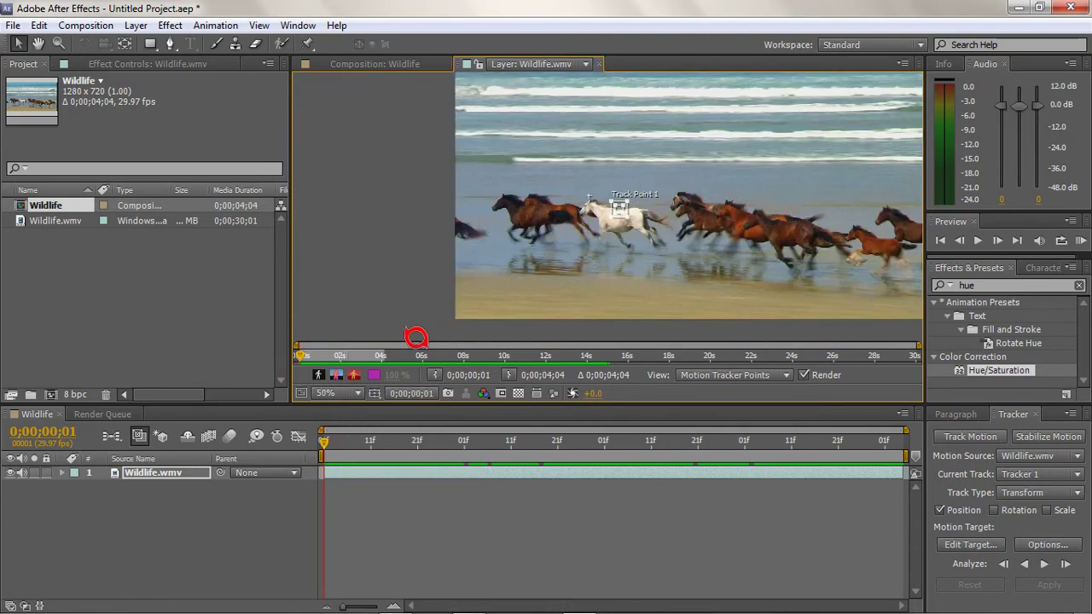
left_click(336, 392)
left_click(382, 117)
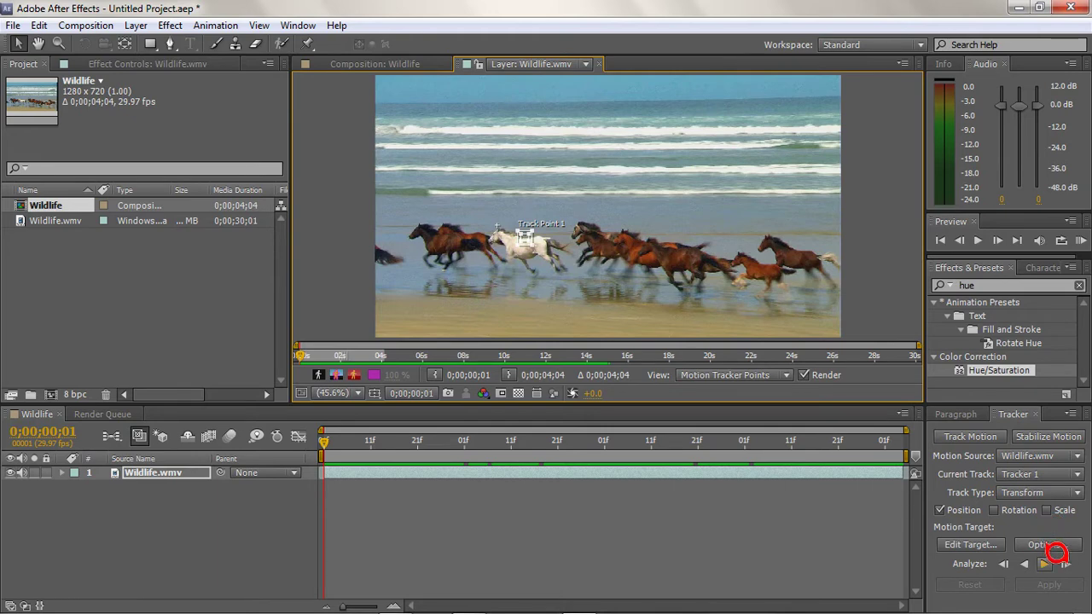
left_click(1050, 554)
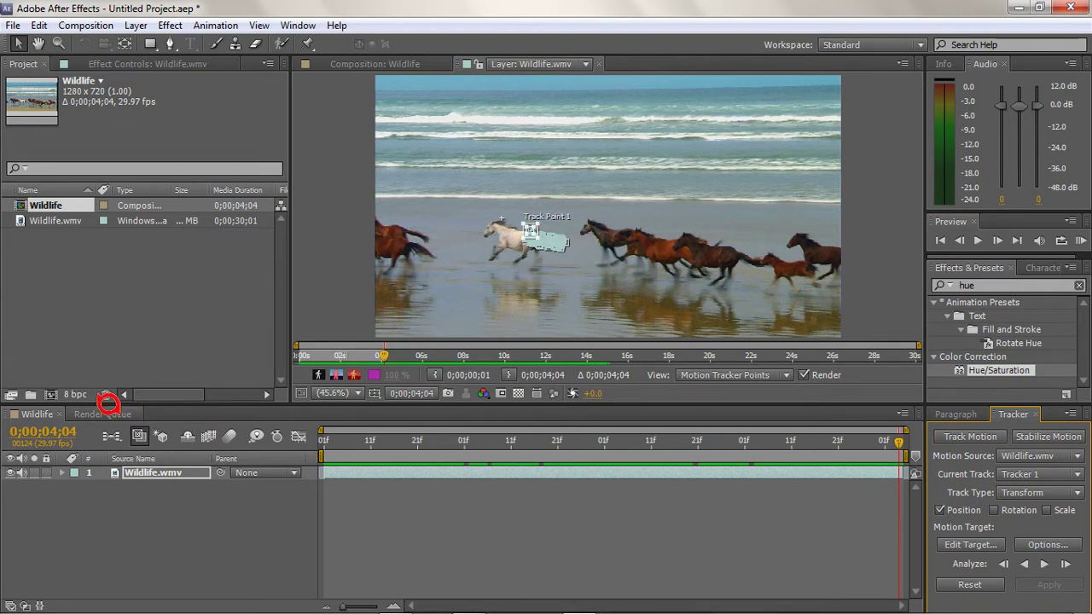
- Return to the Wildlife composition view and select the Wildlife.wmv layer
left_click(145, 491)
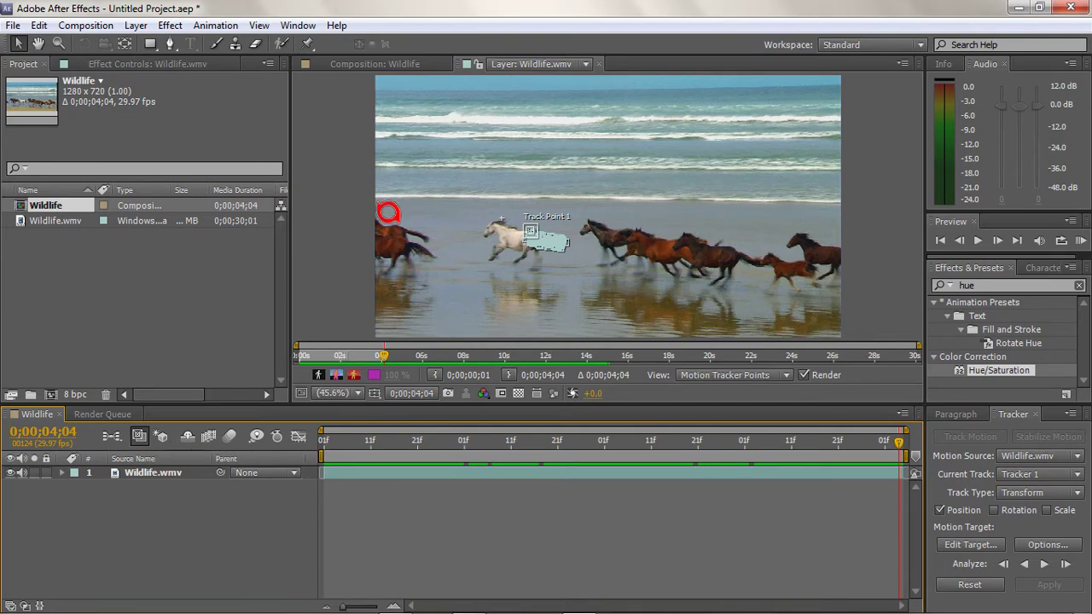
left_click(375, 64)
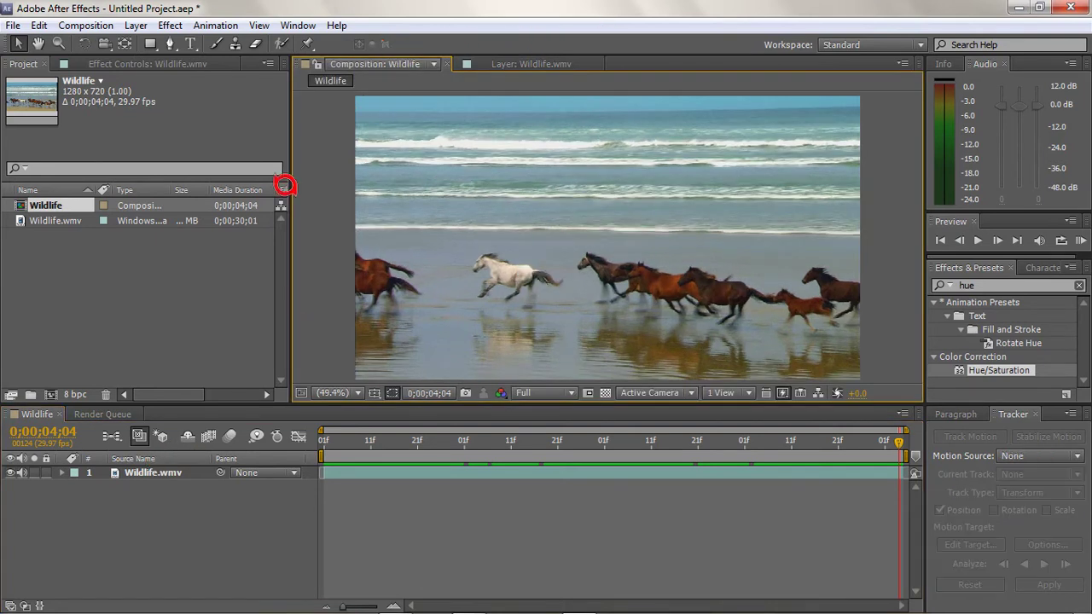
left_click(159, 472)
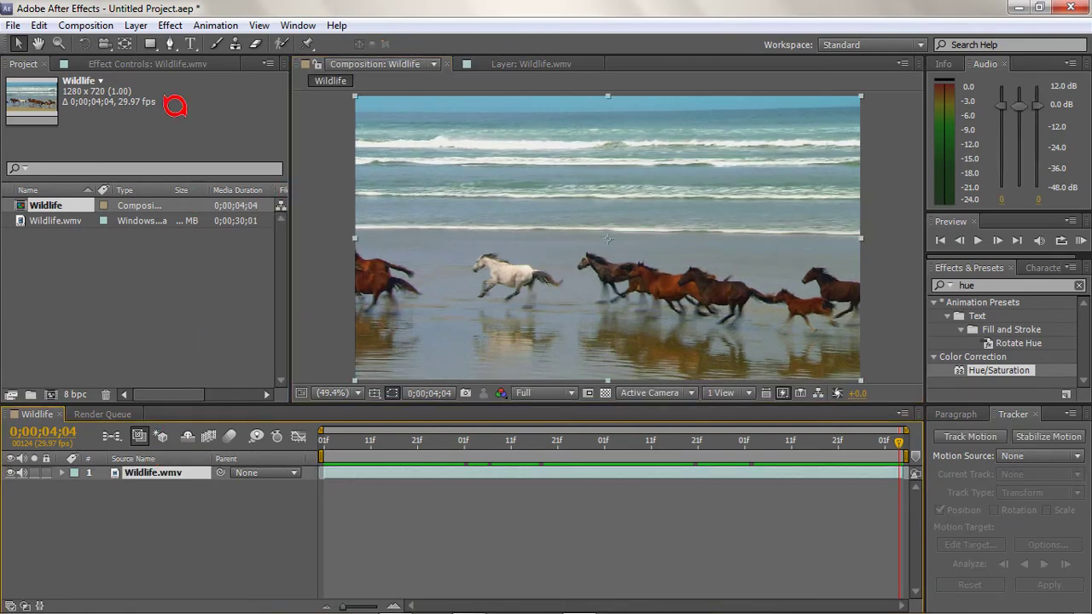
- Examine the keyframed properties of Track Point 1 under the Wildlife.wmv layer's Motion Trackers, and collapse the layer
left_click(157, 65)
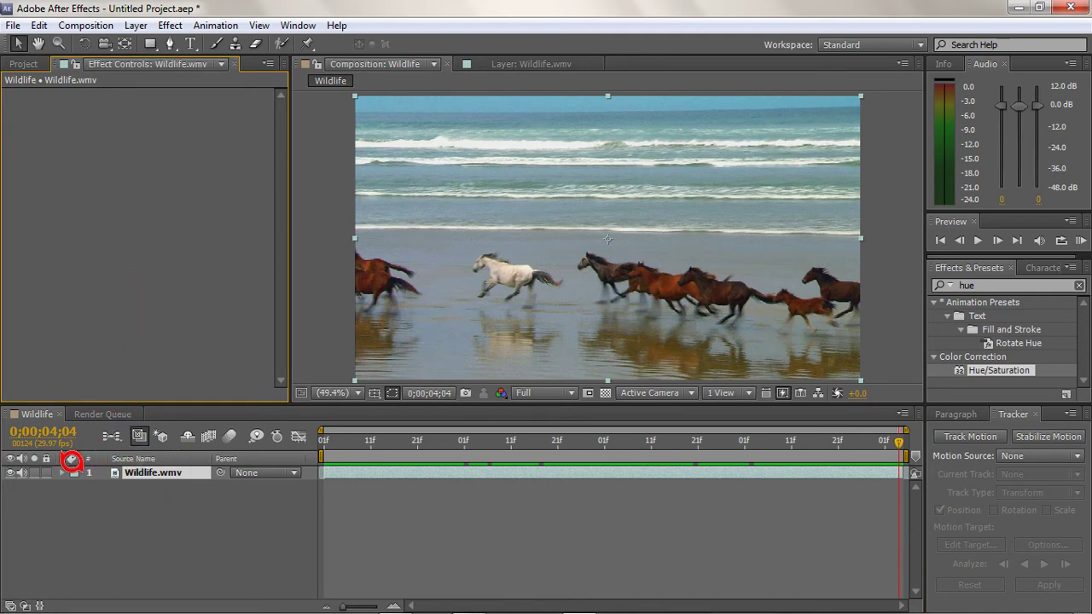
left_click(61, 472)
left_click(142, 500)
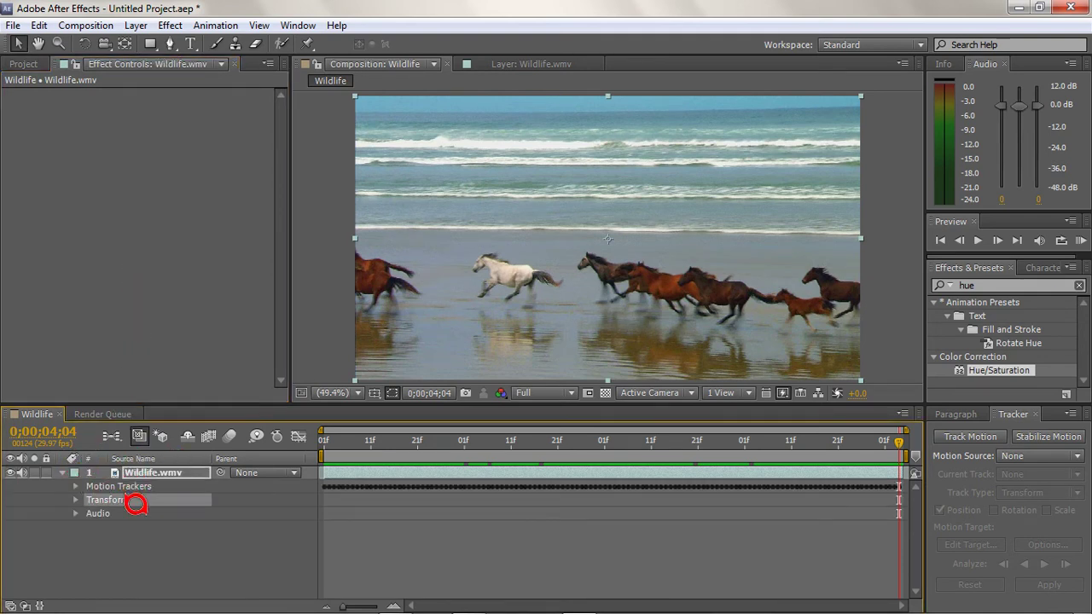
key("Down")
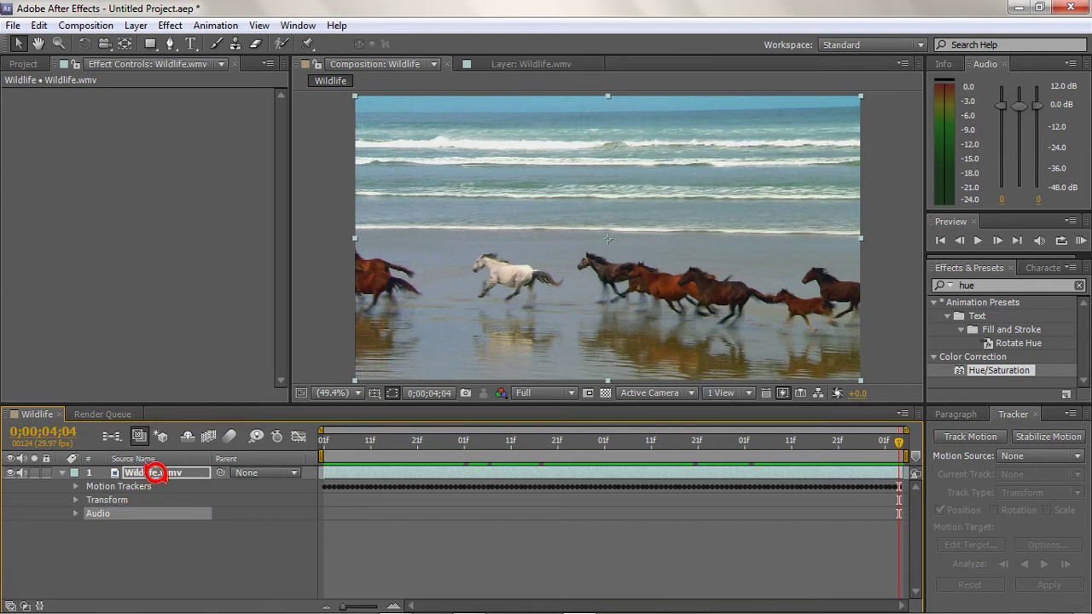
key("Up")
key("Up")
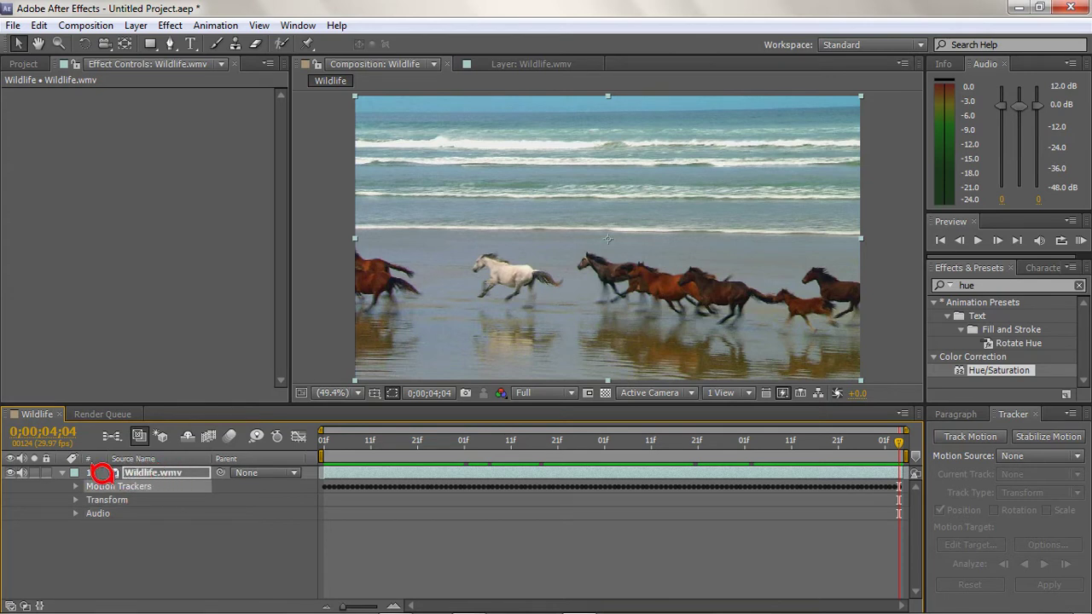
left_click(97, 480)
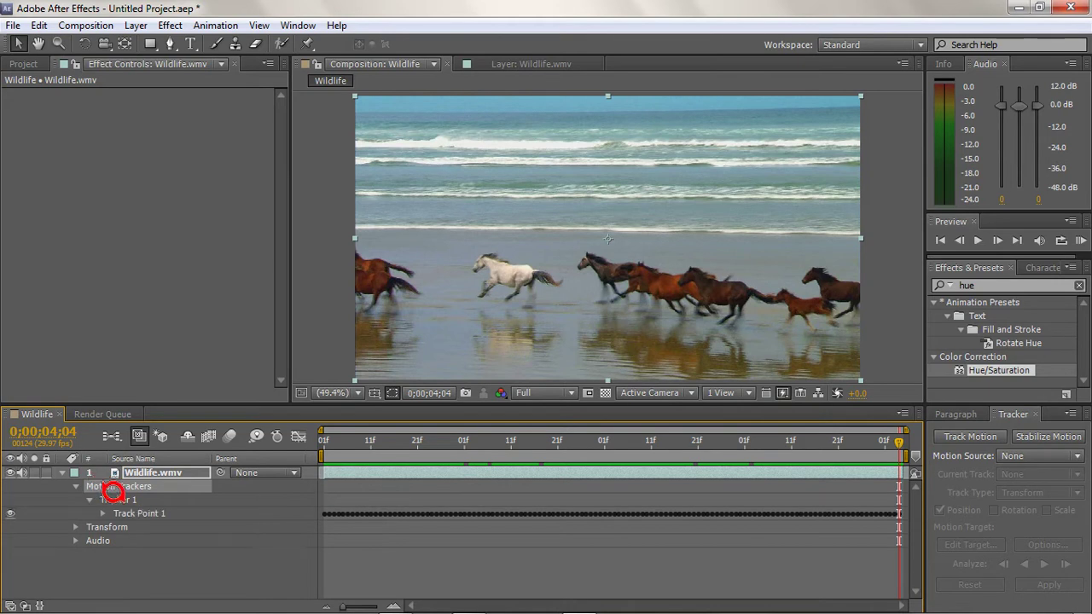
left_click(128, 498)
left_click(126, 503)
scroll(137, 505, "down", 1)
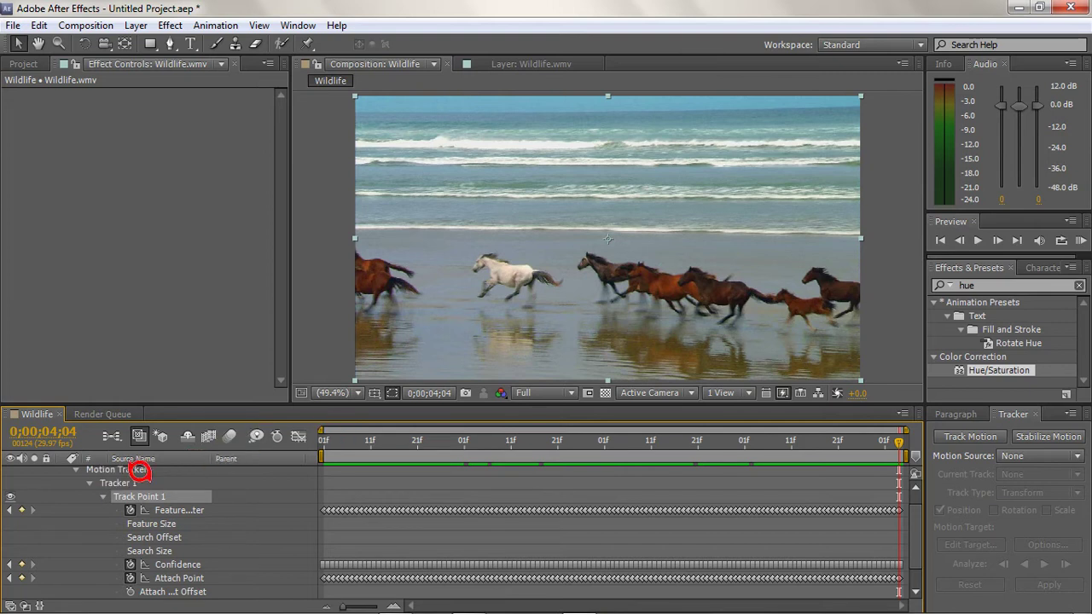
left_click(79, 468)
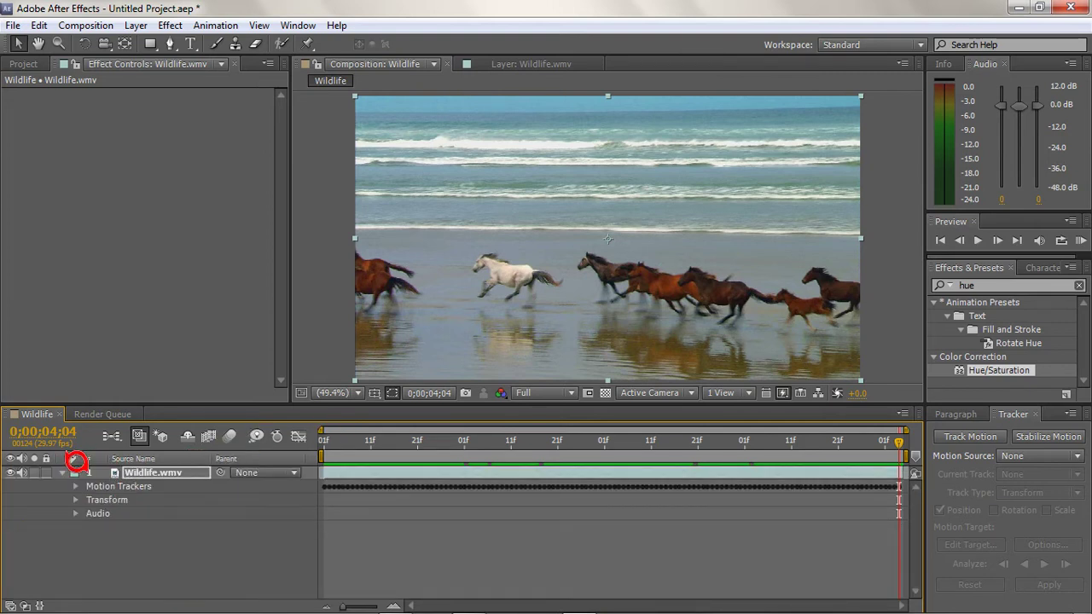
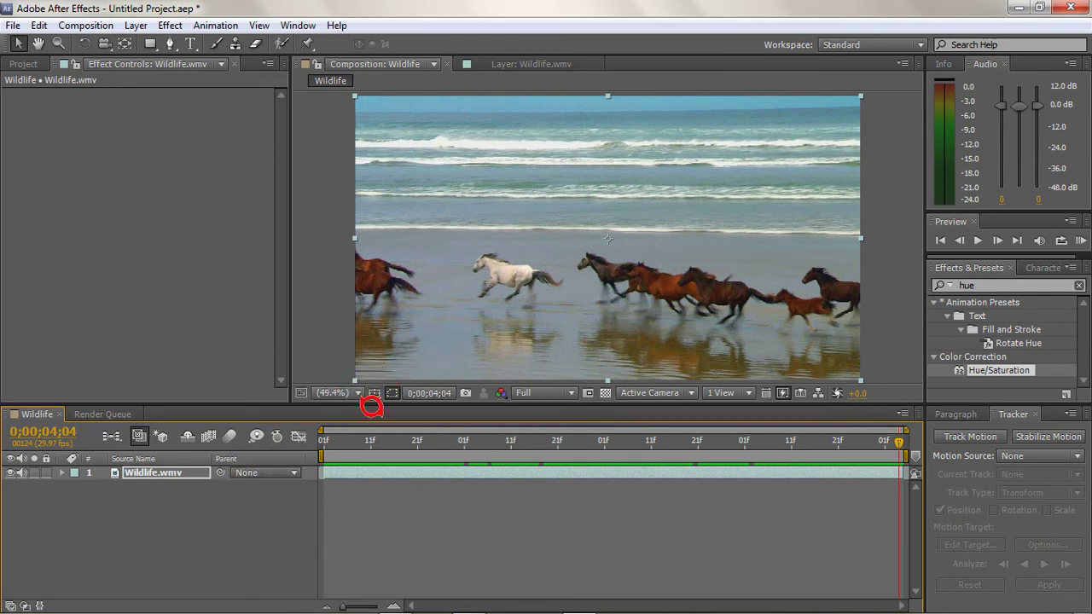
- Create the text "SOMETHING!!!" above the white horse near the start of the composition, at 0;00;00;01
mouse_move(341, 429)
left_mouse_down()
mouse_move(470, 424)
mouse_move(323, 426)
left_mouse_up()
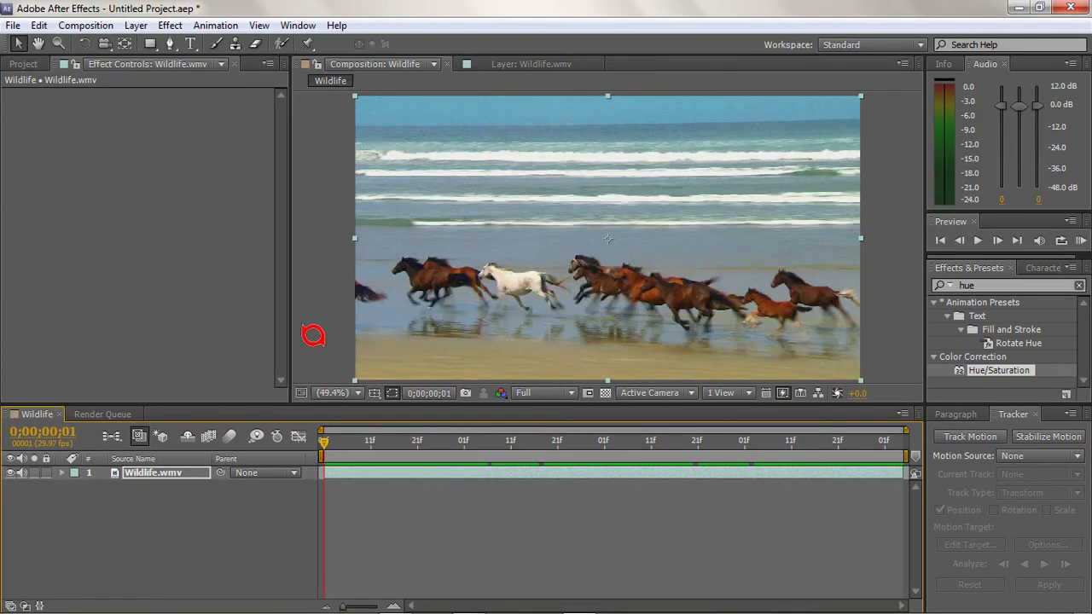
left_click(191, 43)
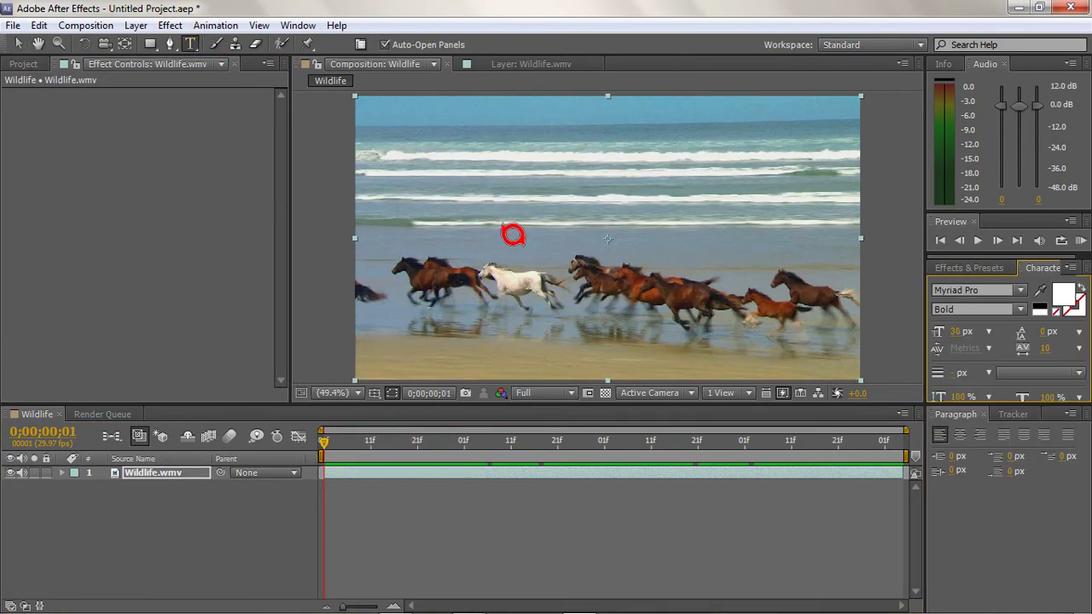
left_click(515, 237)
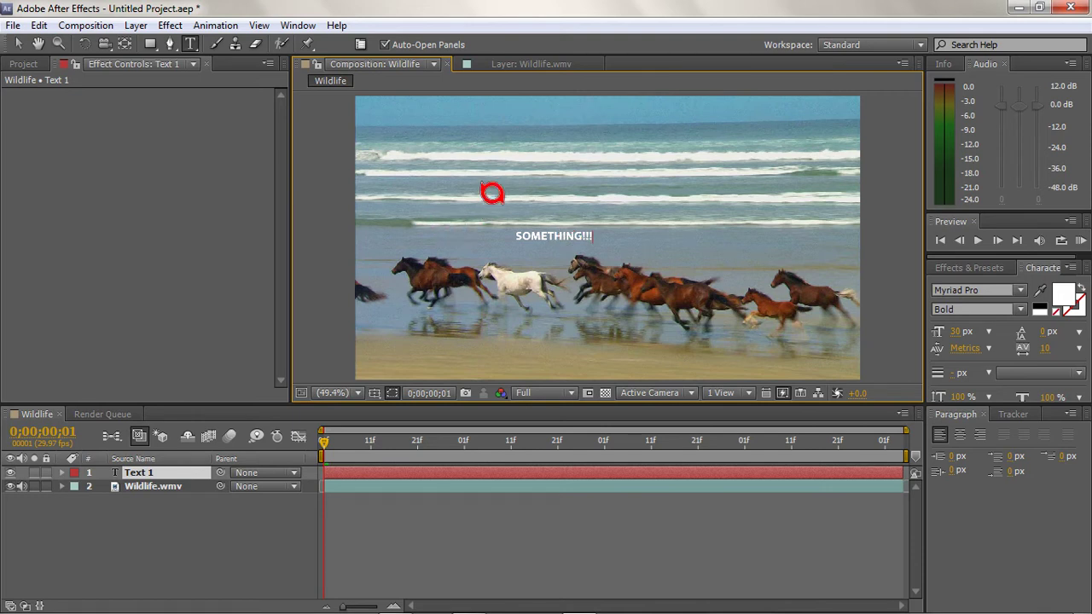
left_click(18, 44)
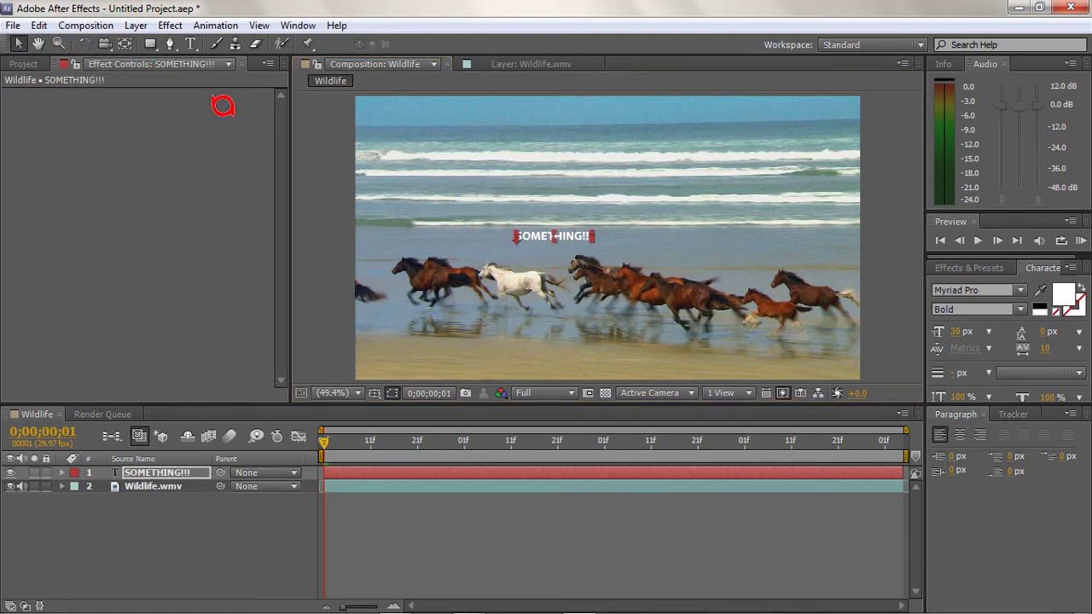
- Nudge the SOMETHING!!! text slightly down and to the left, closer to the white horse
left_click(316, 144)
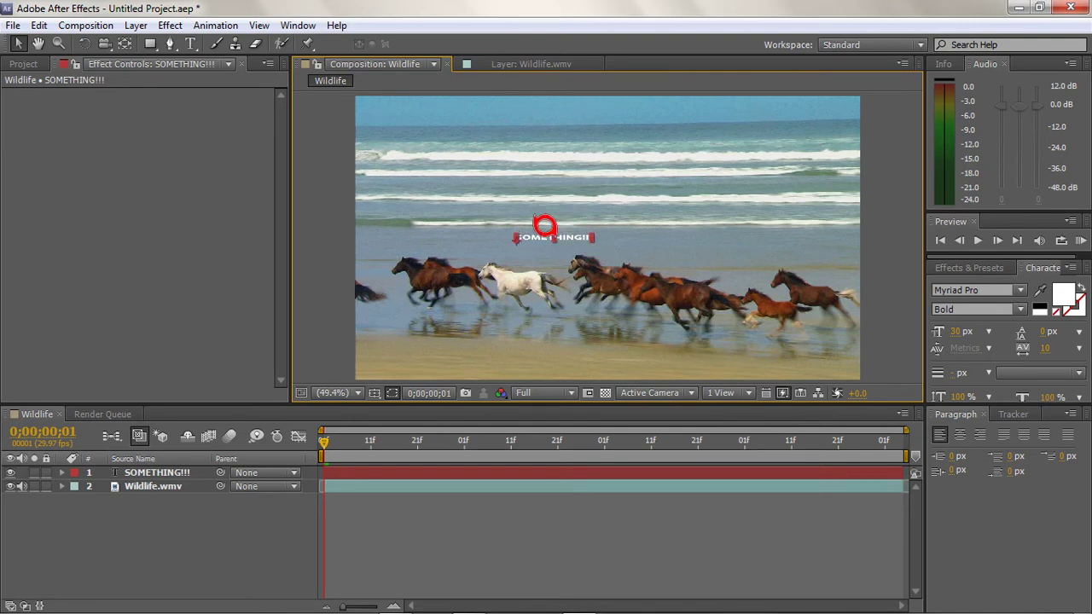
left_click(549, 227)
left_click_drag(553, 233, 558, 226)
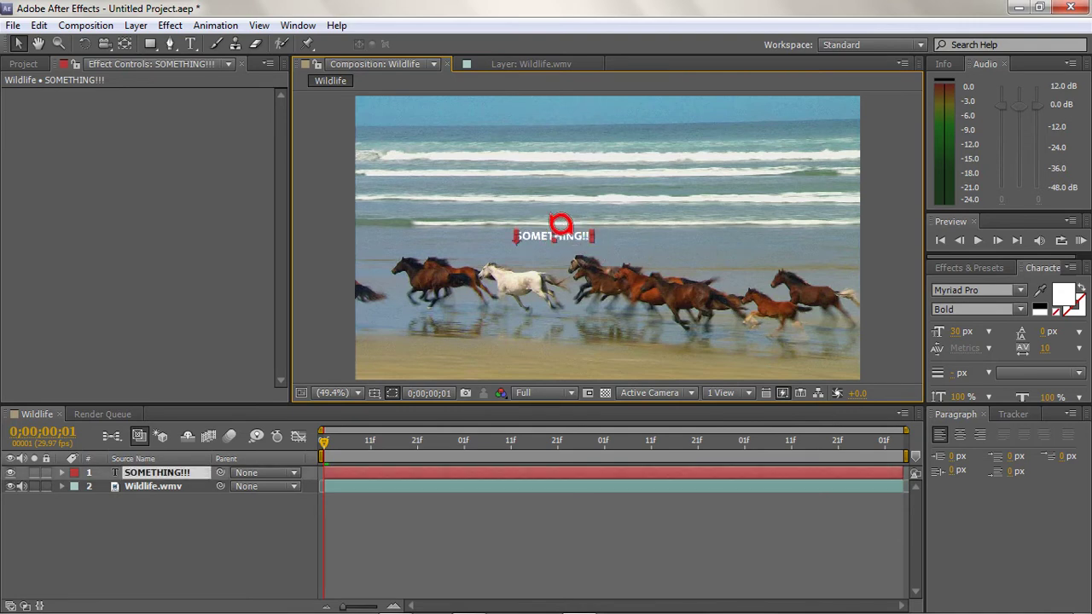
left_click(348, 248)
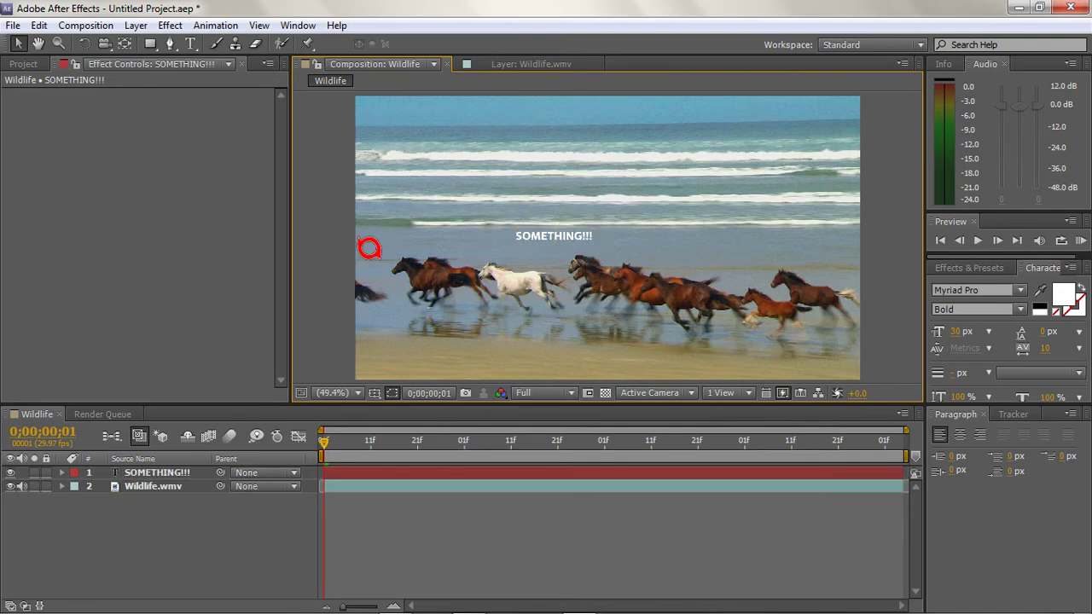
left_click(546, 229)
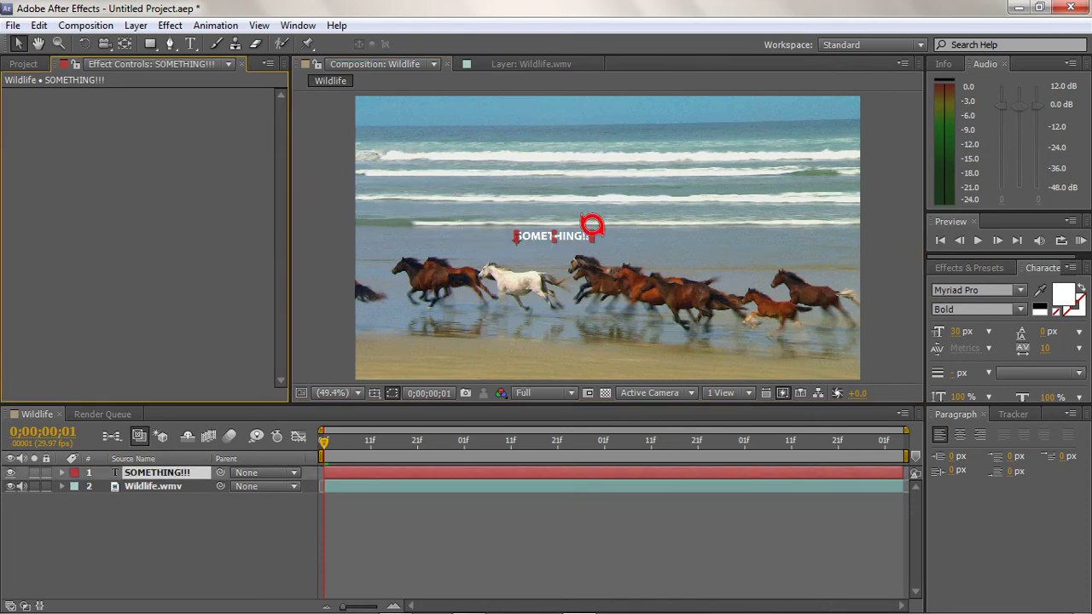
mouse_move(585, 225)
left_mouse_down()
mouse_move(560, 210)
mouse_move(571, 235)
mouse_move(580, 229)
left_mouse_up()
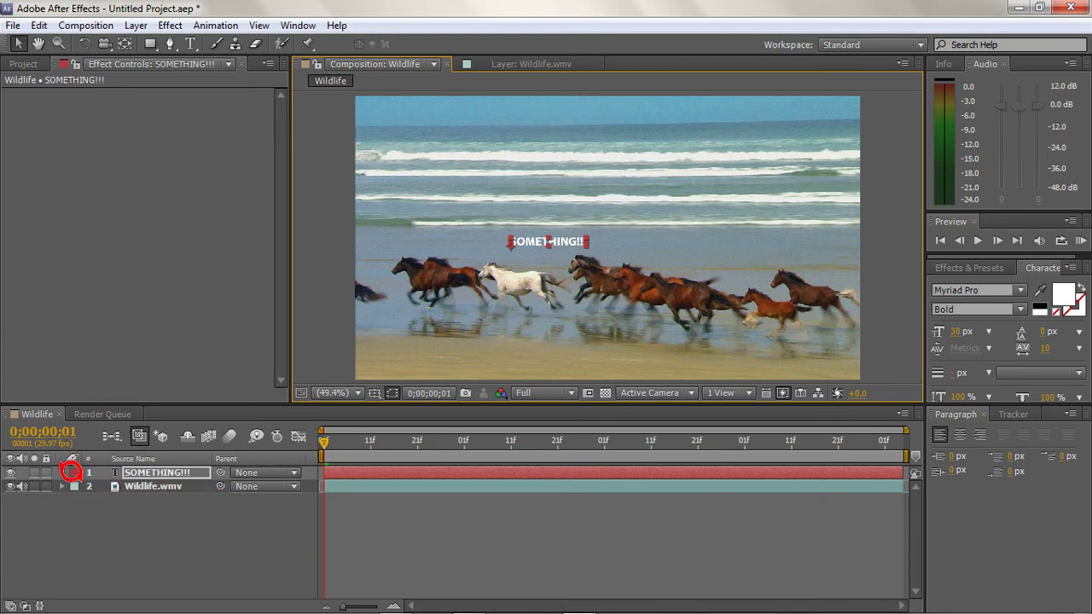
- Reveal Track Point 1's properties on the Wildlife.wmv layer and the Position property of the SOMETHING!!! text layer in an enlarged timeline
left_click(61, 486)
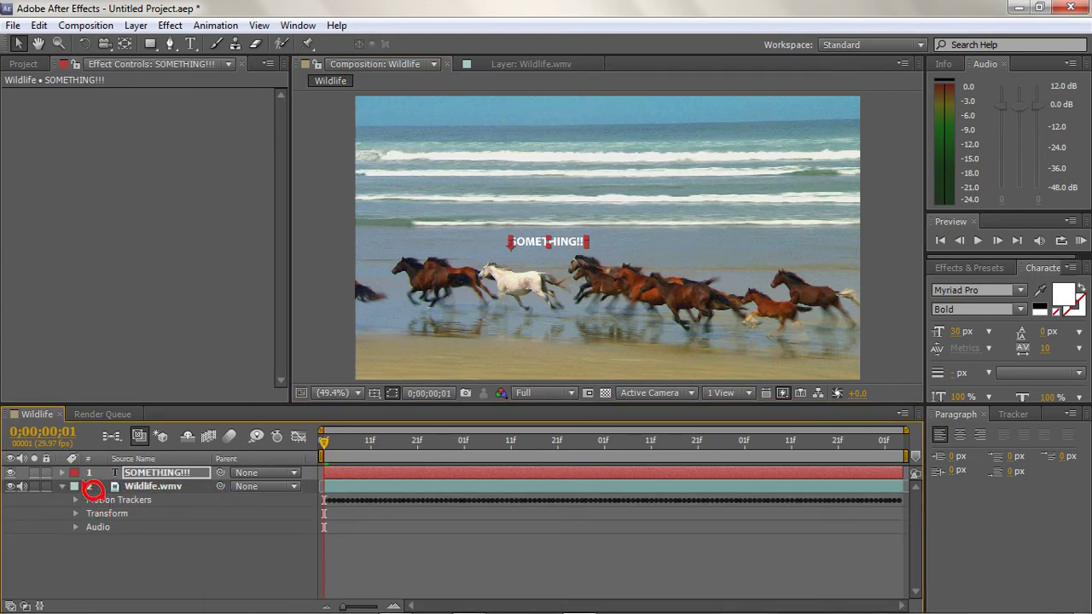
left_click(113, 496)
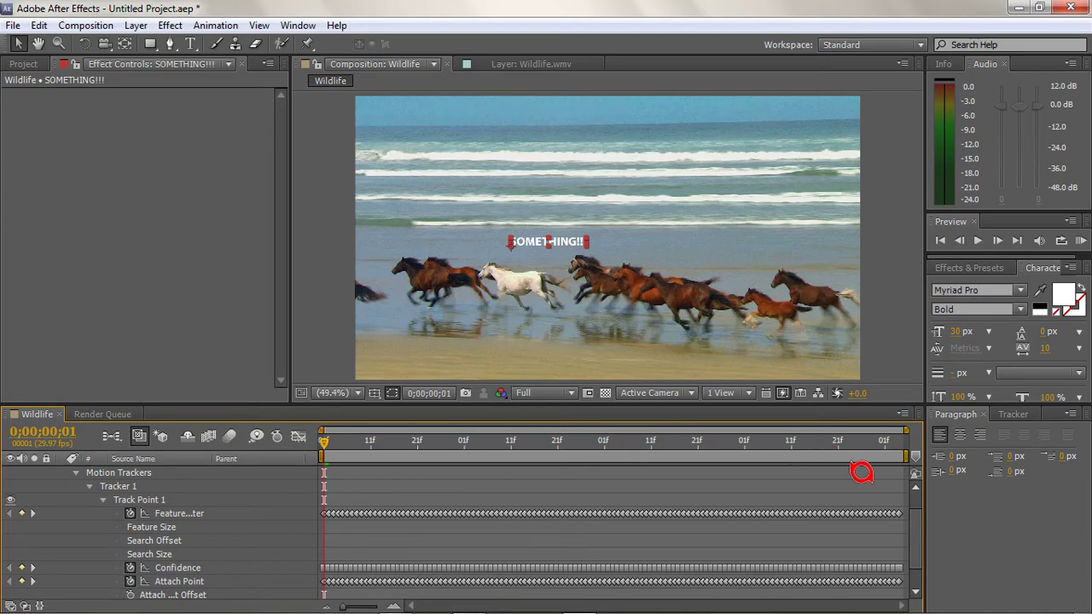
left_click_drag(779, 391, 780, 274)
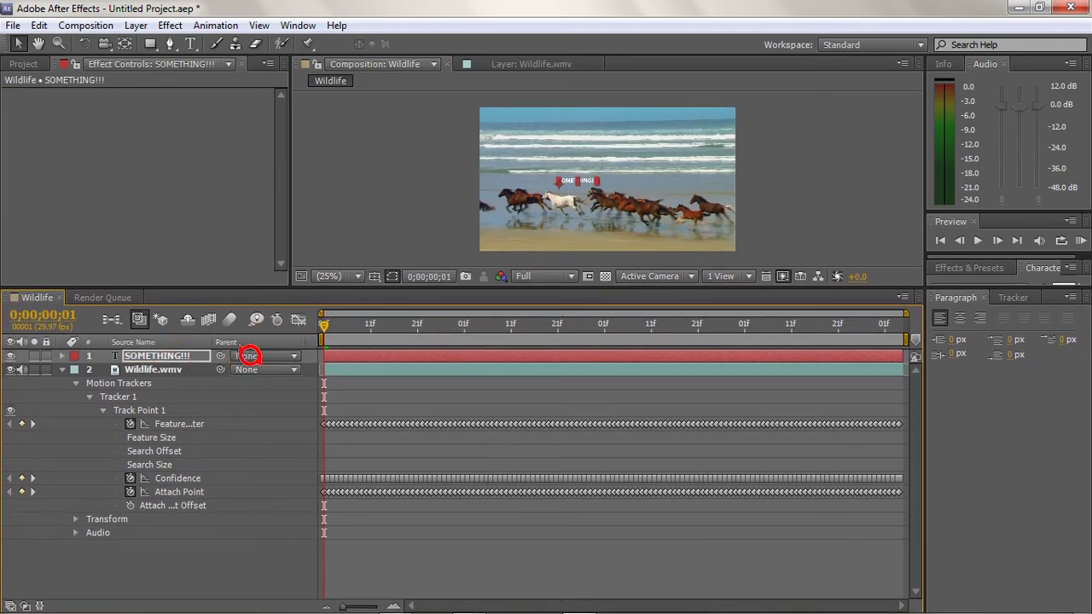
key("p")
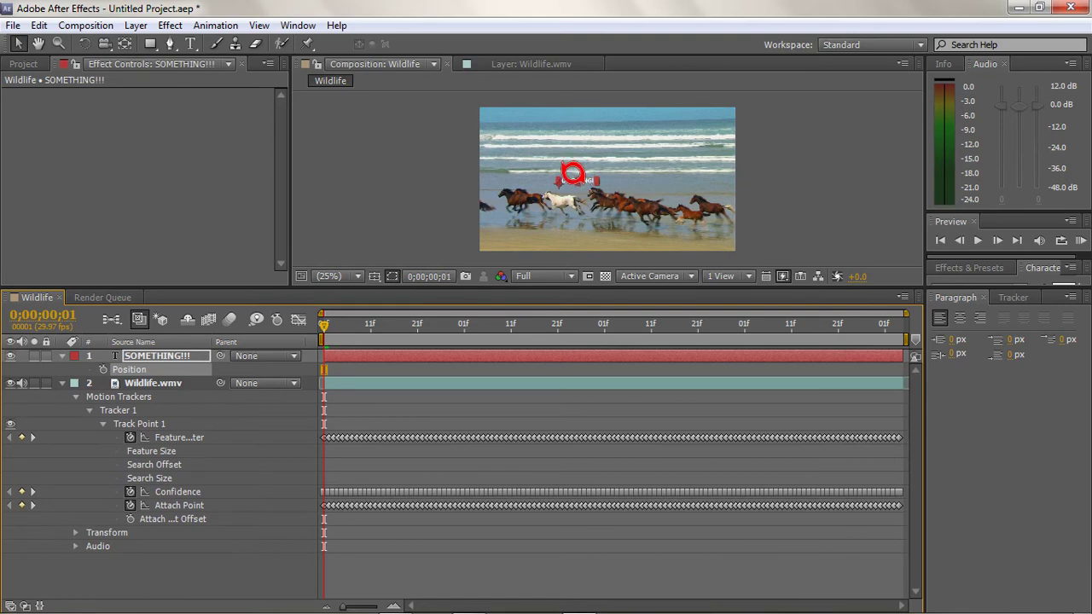
key("grave")
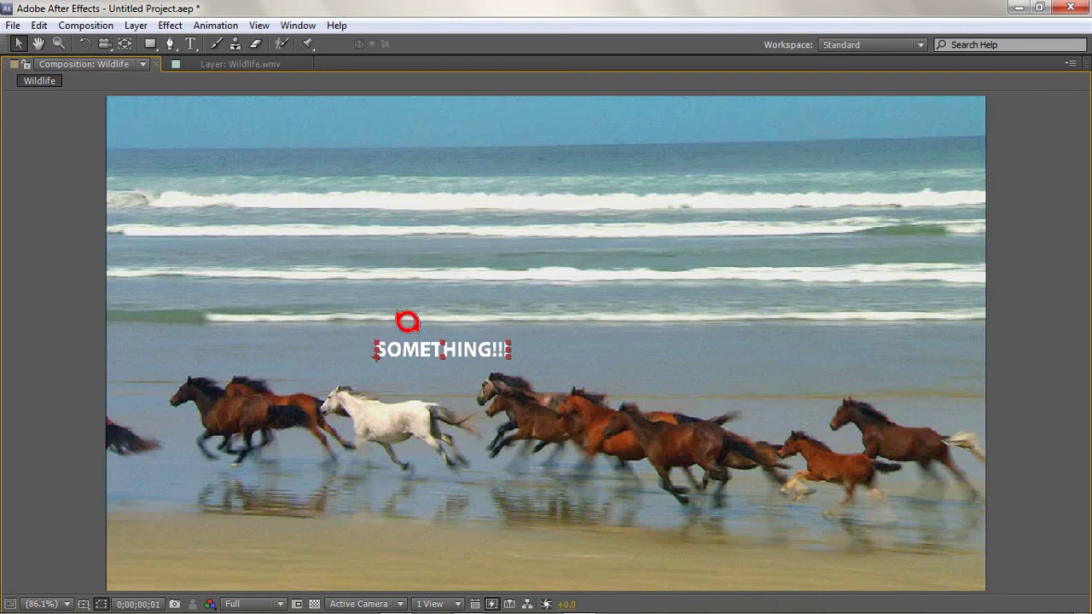
key("grave")
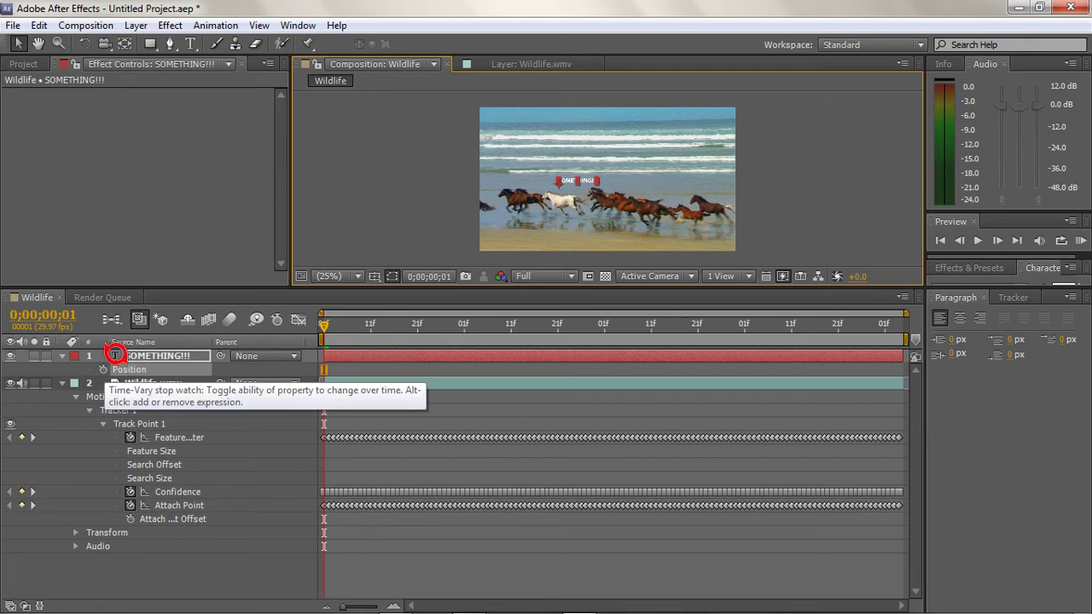
- Add an expression to the text layer's Position that links it to Track Point 1's Attach Point on Wildlife.wmv
left_click(114, 355, "alt")
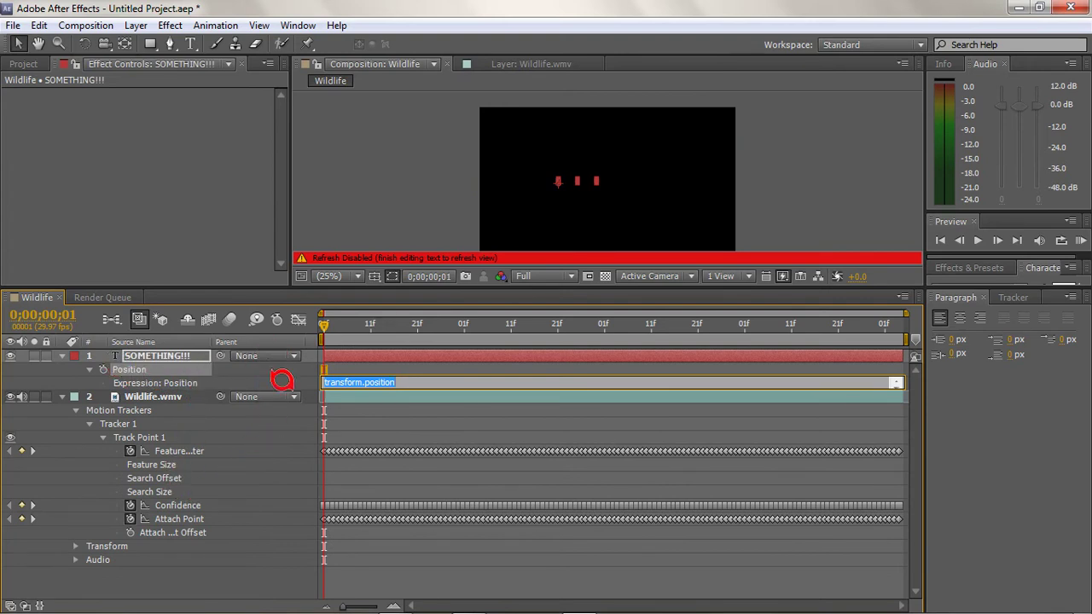
left_click(262, 253)
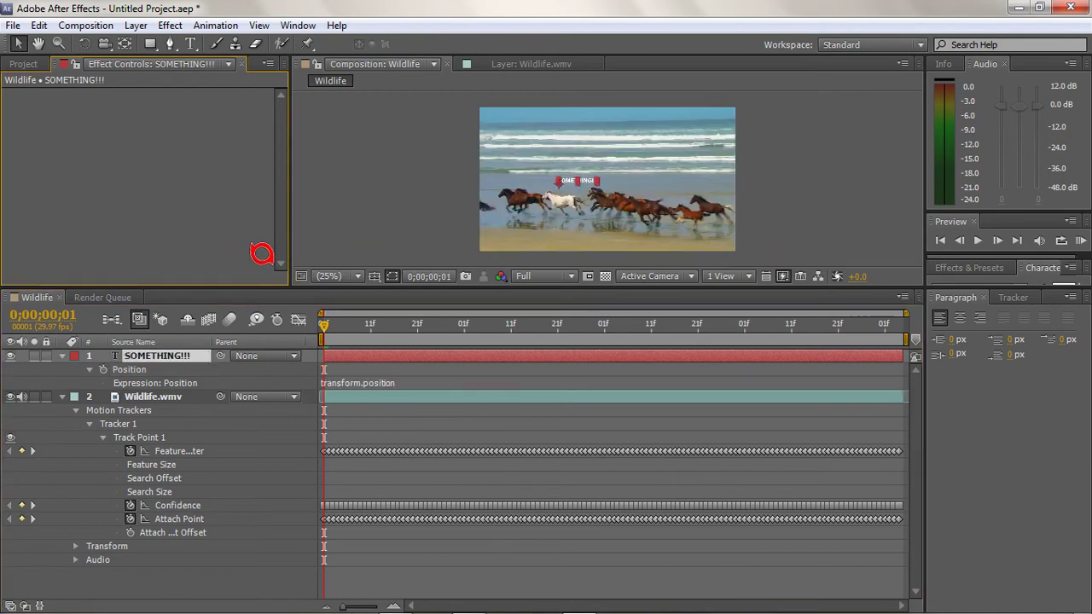
left_click(128, 369)
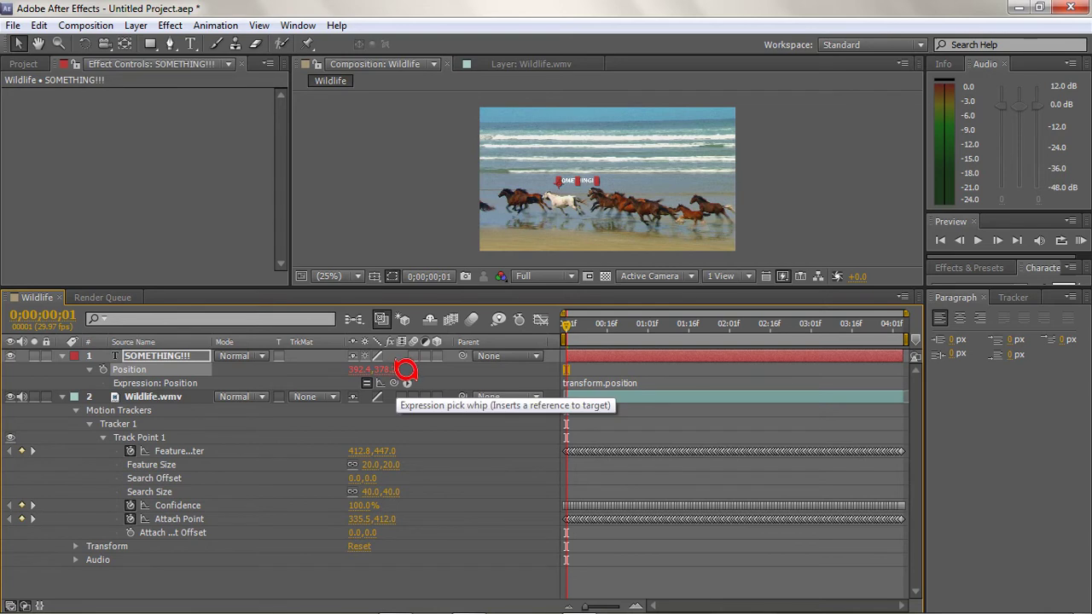
left_click_drag(402, 374, 196, 519)
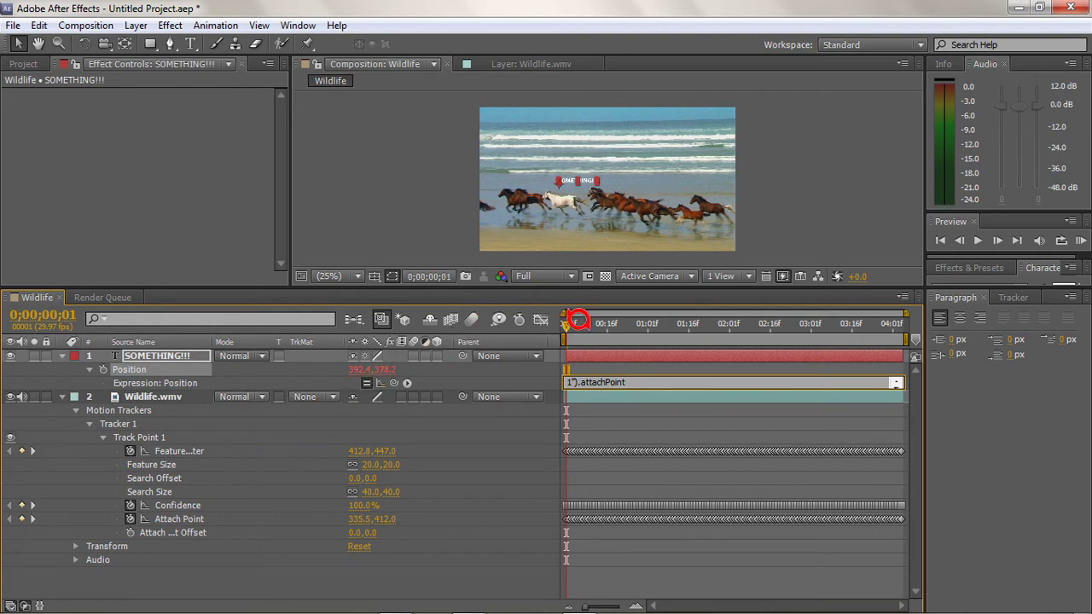
left_click_drag(578, 314, 546, 304)
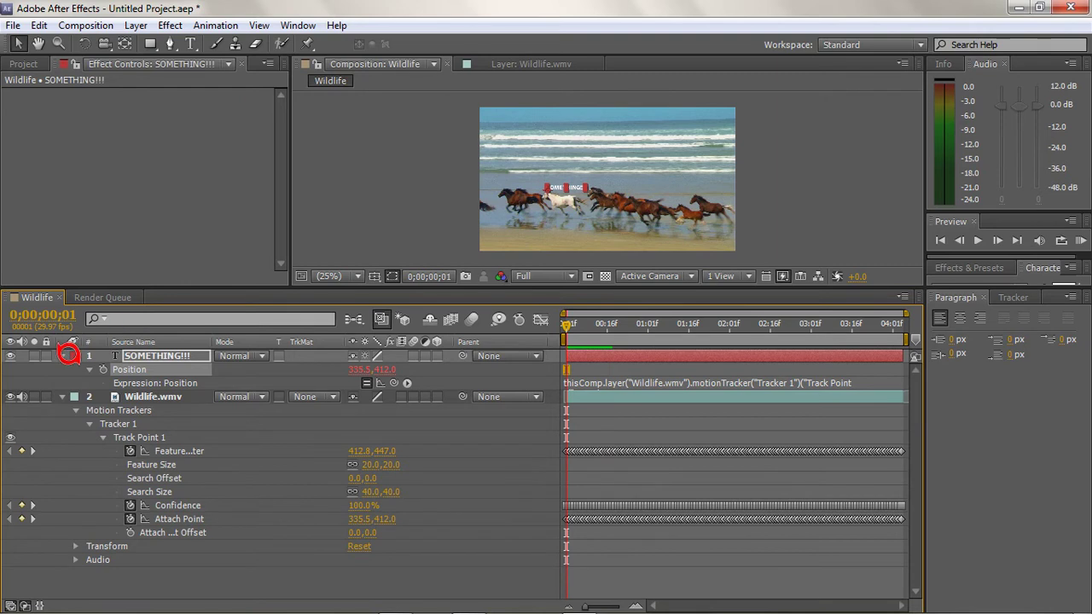
- Collapse both layers in a smaller timeline and preview the text following the horse up to 0;00;01;09
left_click(63, 356)
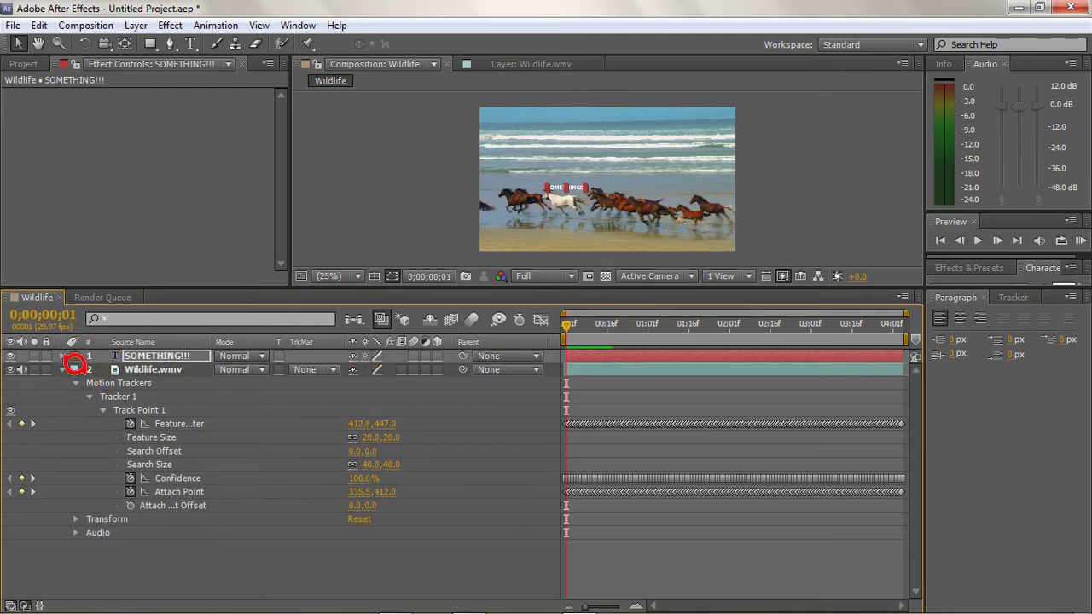
left_click(68, 369)
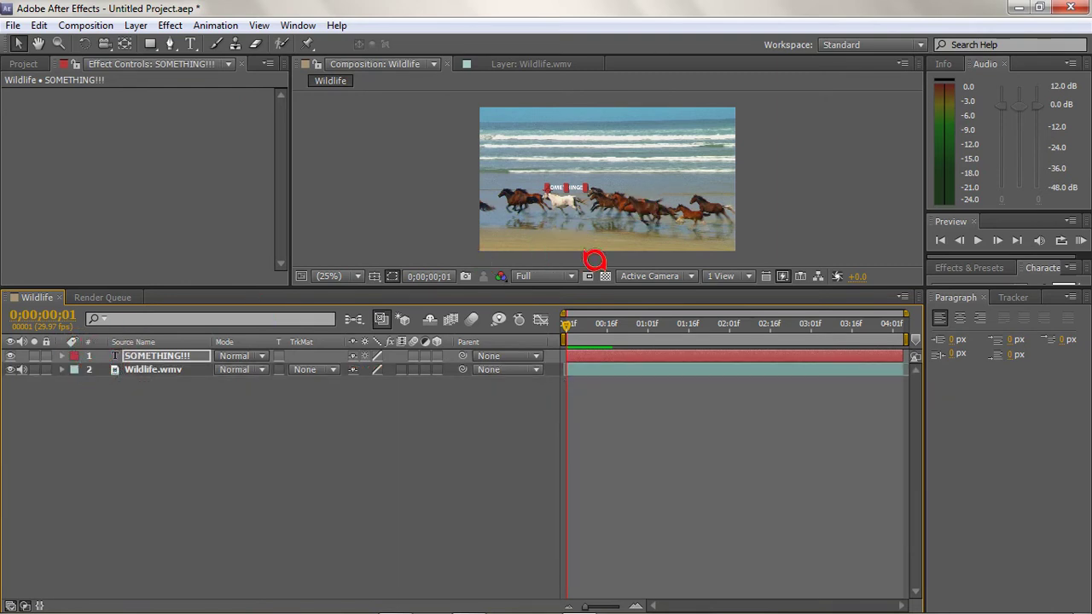
left_click_drag(564, 276, 556, 473)
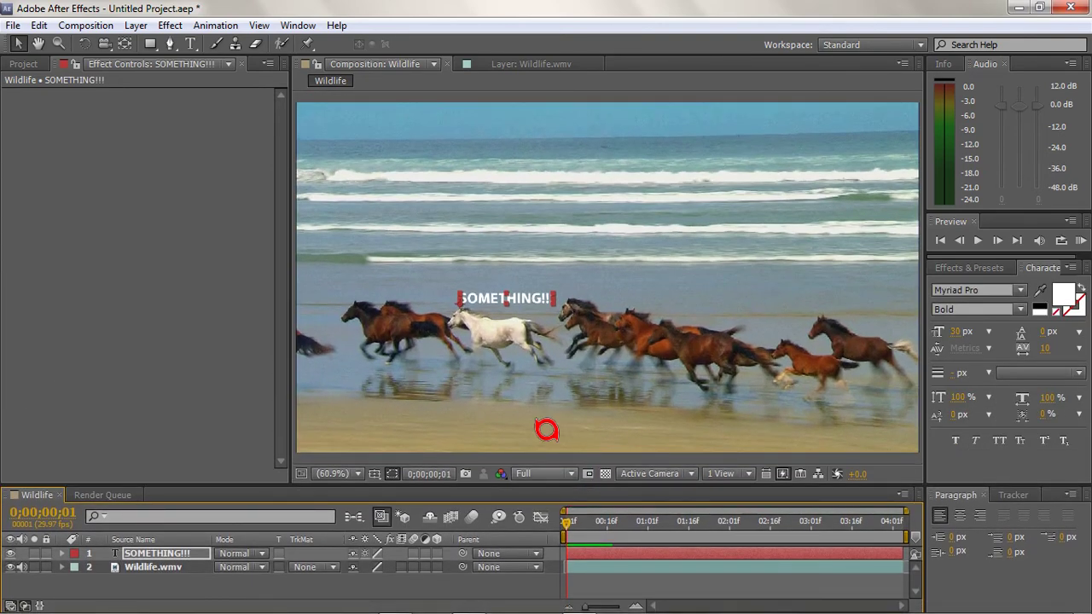
left_click_drag(560, 471, 681, 413)
left_click(576, 437)
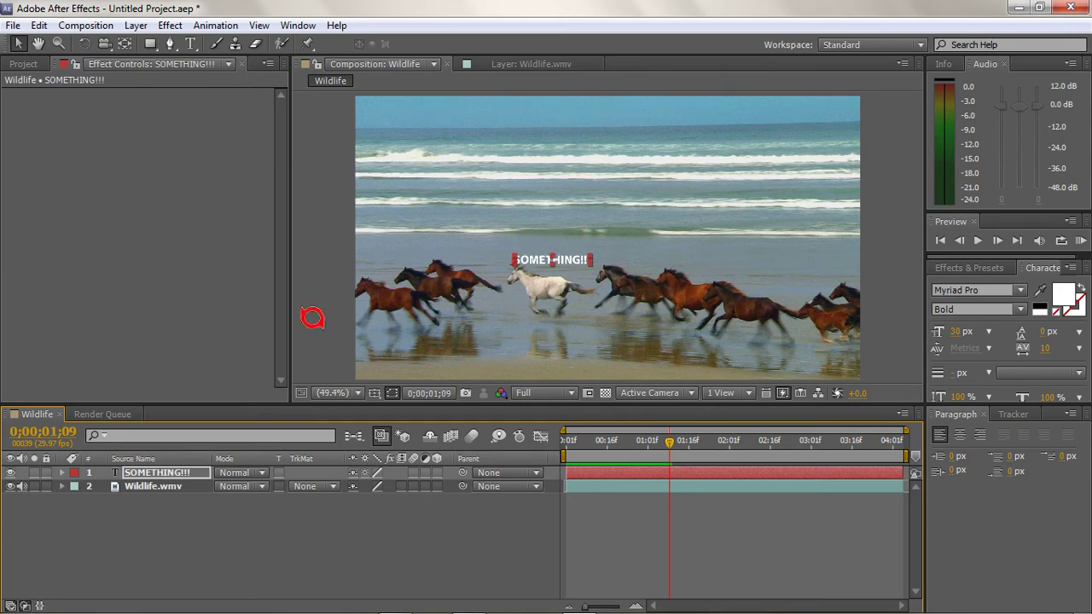
- Set the SOMETHING!!! layer's Anchor Point to -59.0, 49.0 to offset the text up and right of the tracked point
left_click(61, 473)
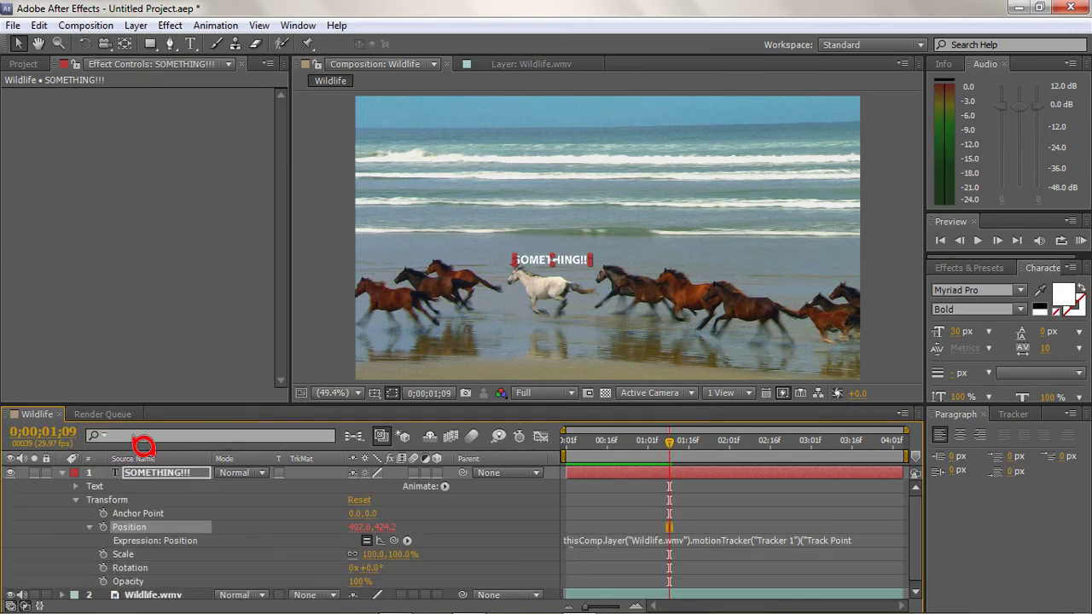
left_click(90, 486)
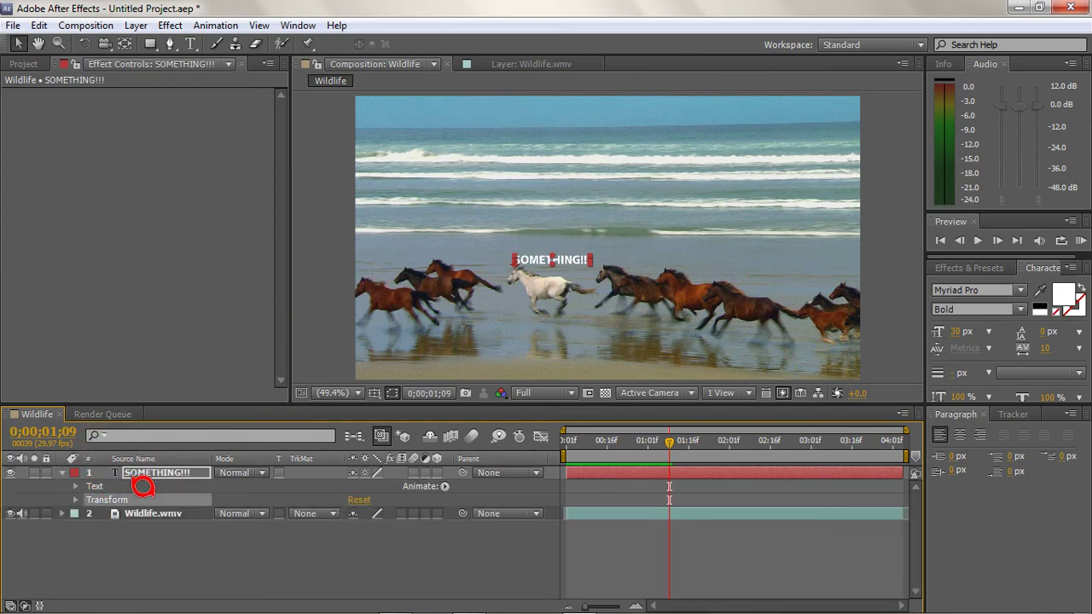
key("a")
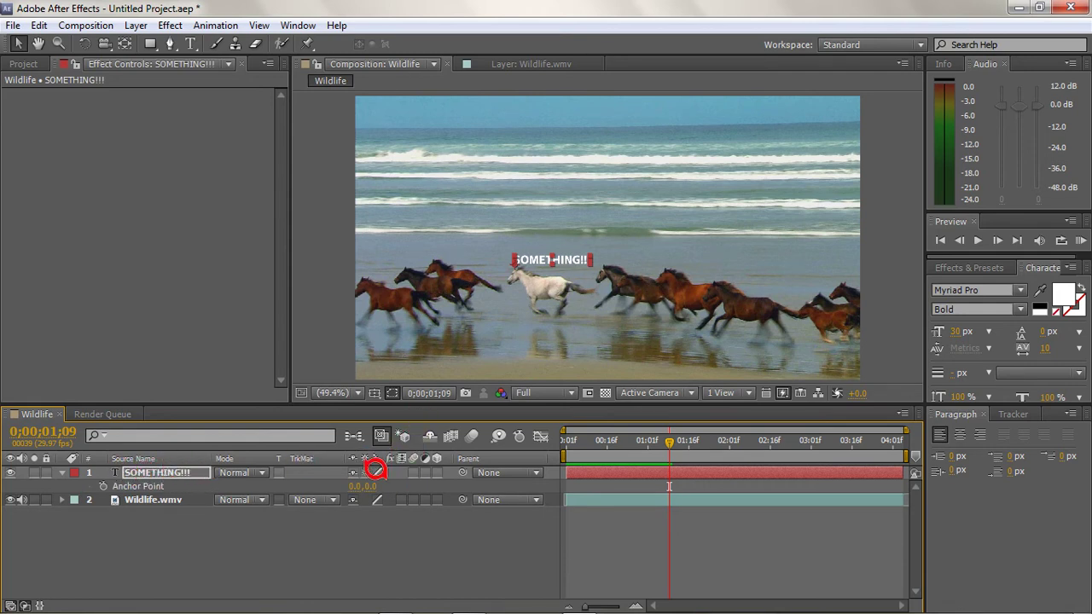
left_click_drag(375, 469, 333, 434)
- Change the fill colour of the SOMETHING!!! text to black
left_click(317, 334)
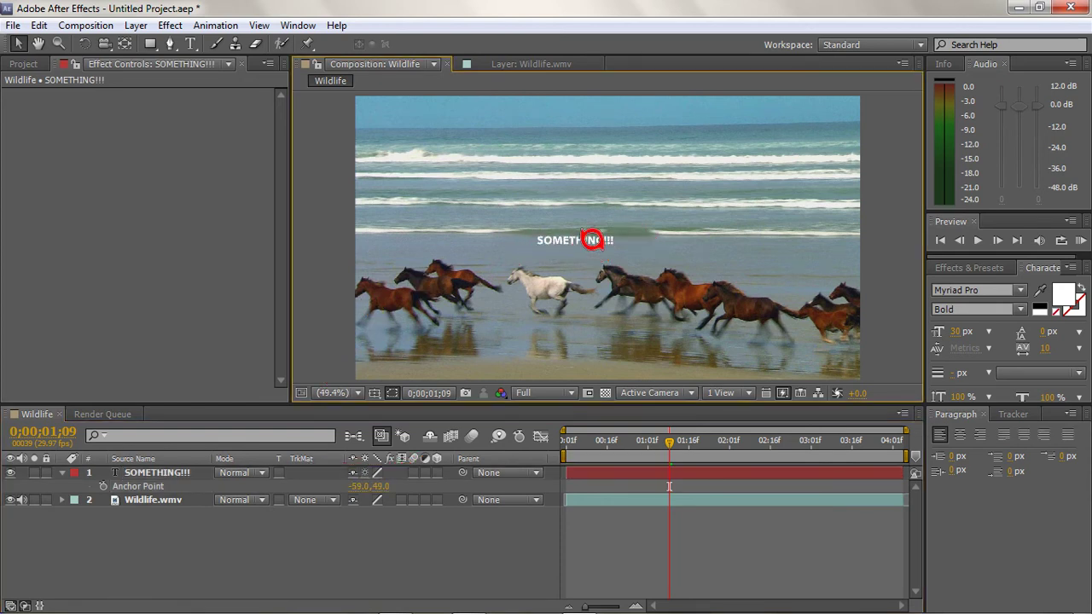
left_click(573, 237)
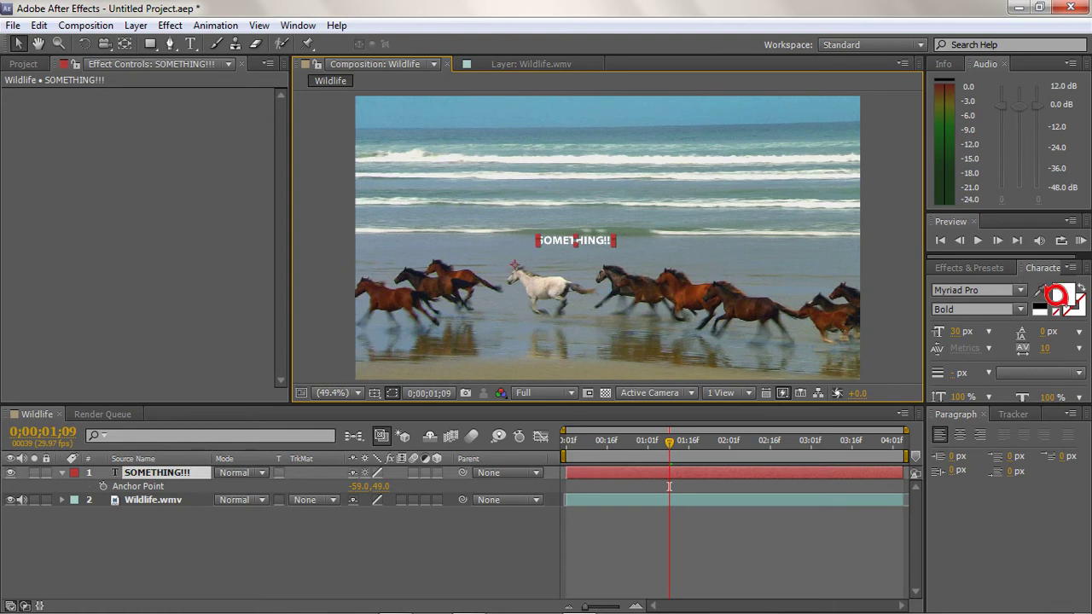
left_click(1040, 307)
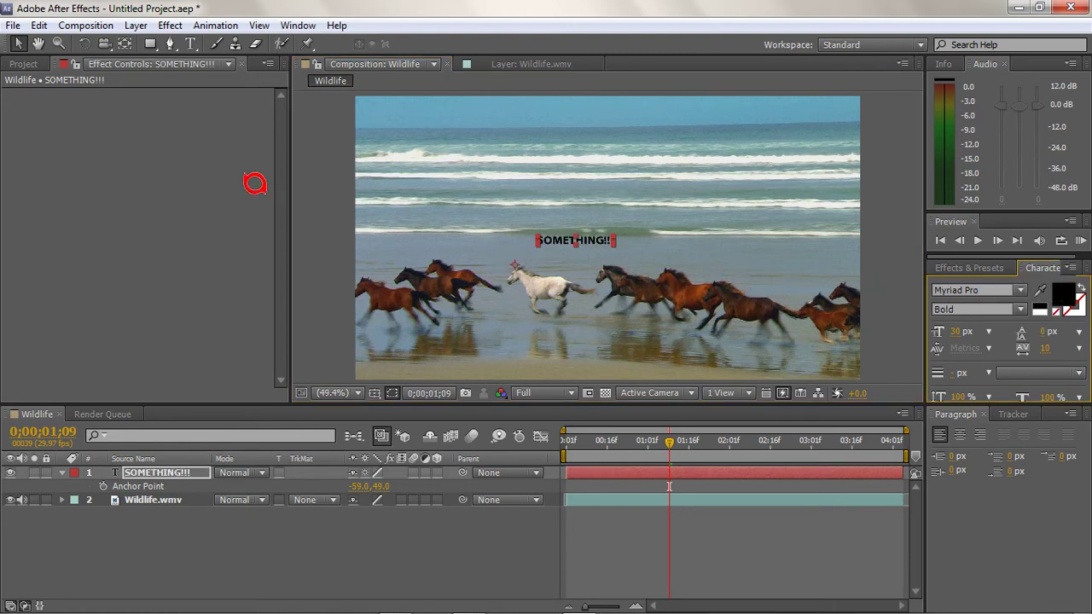
- With no layer selected, draw a white ellipse over the SOMETHING!!! text as a new shape layer using the Ellipse Tool
left_click(152, 44)
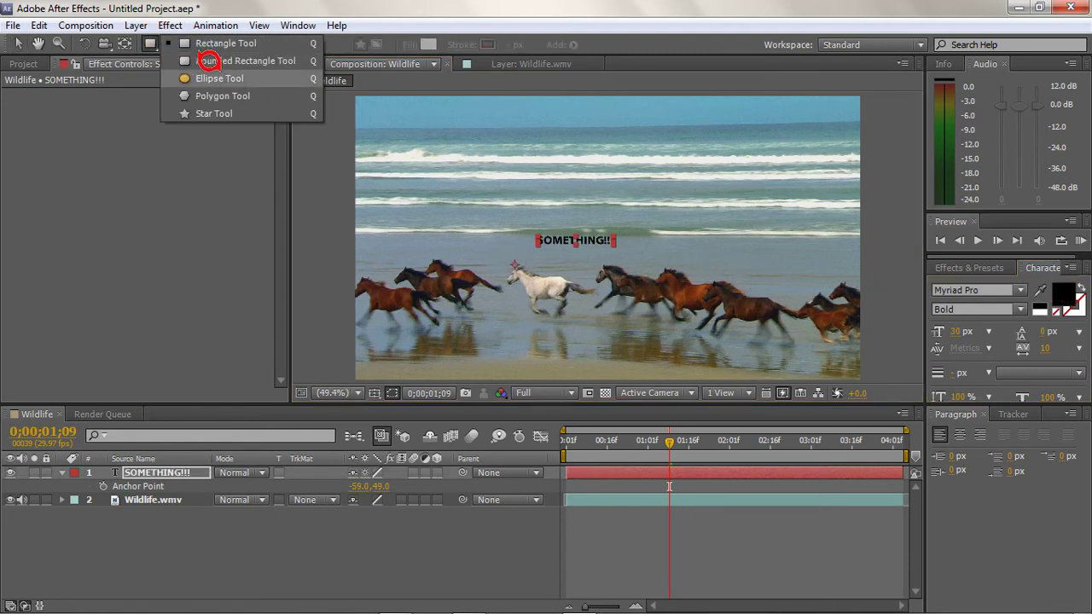
left_click(205, 77)
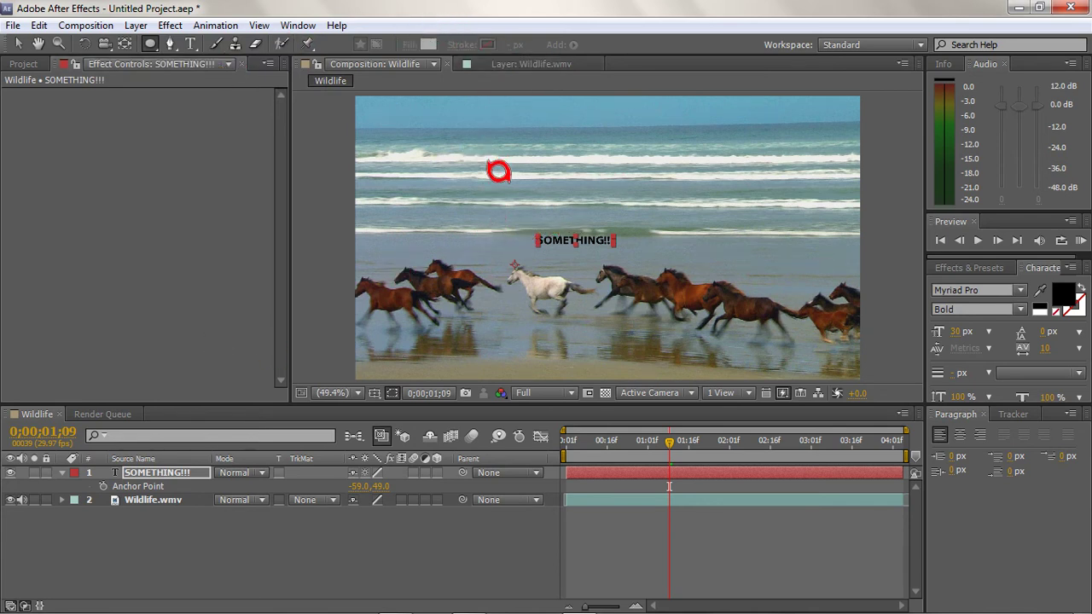
left_click(205, 531)
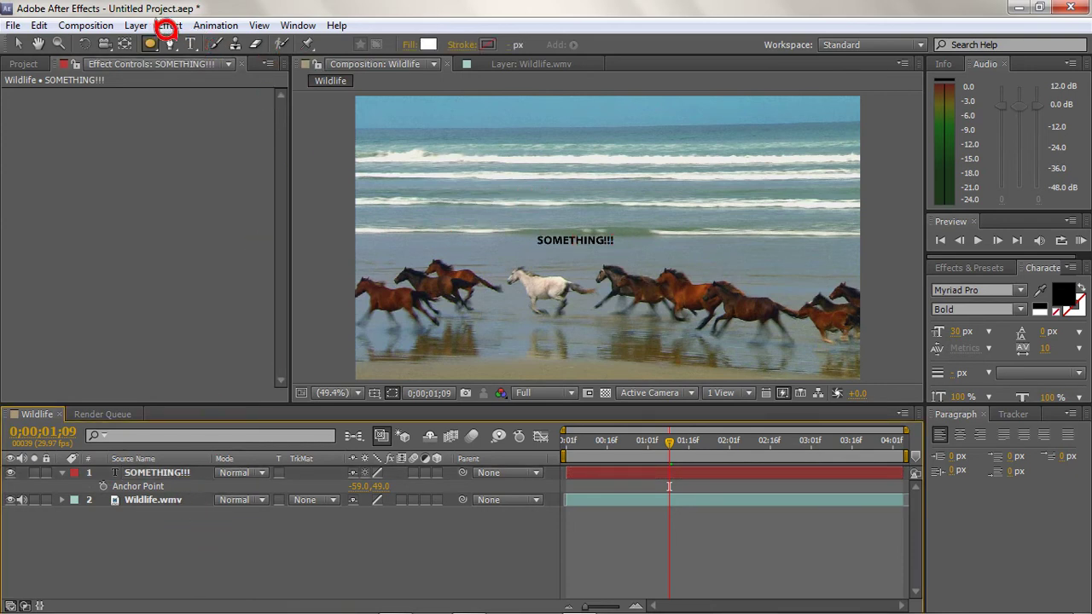
left_click(189, 471)
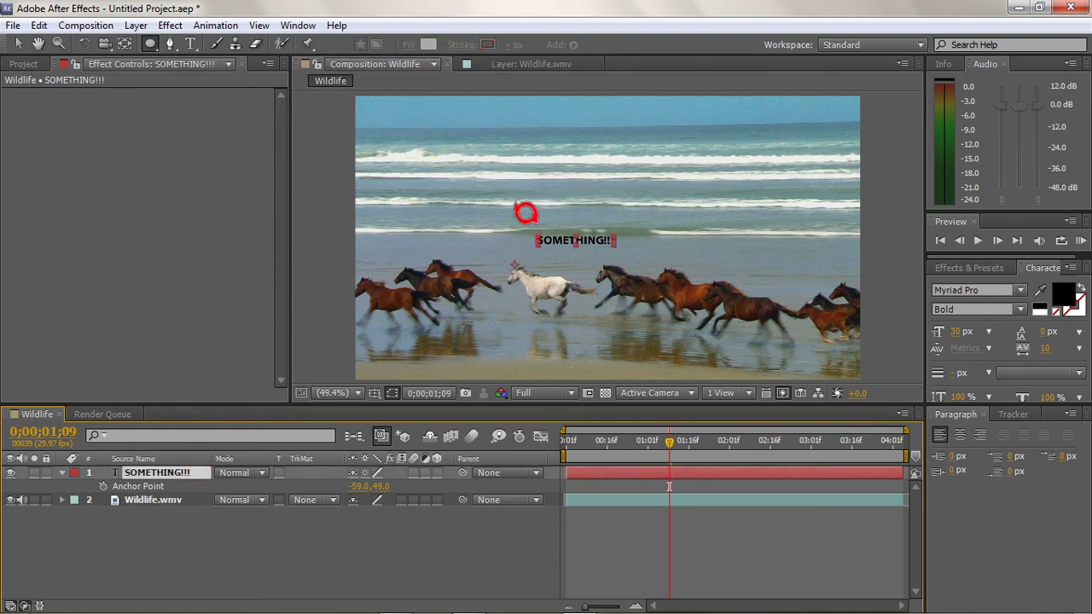
left_click(156, 512)
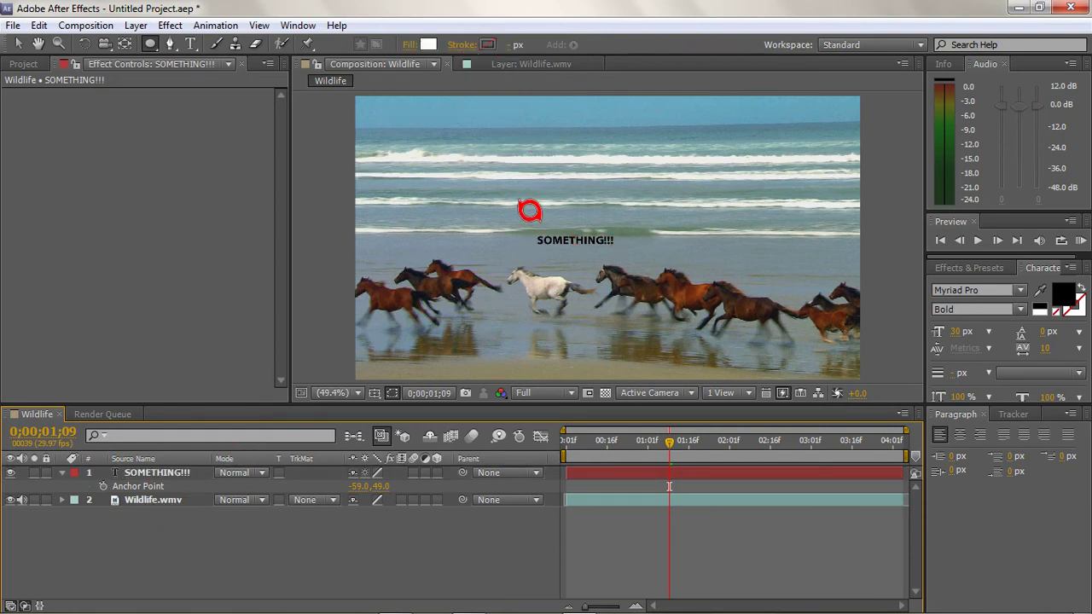
left_click_drag(519, 222, 651, 245)
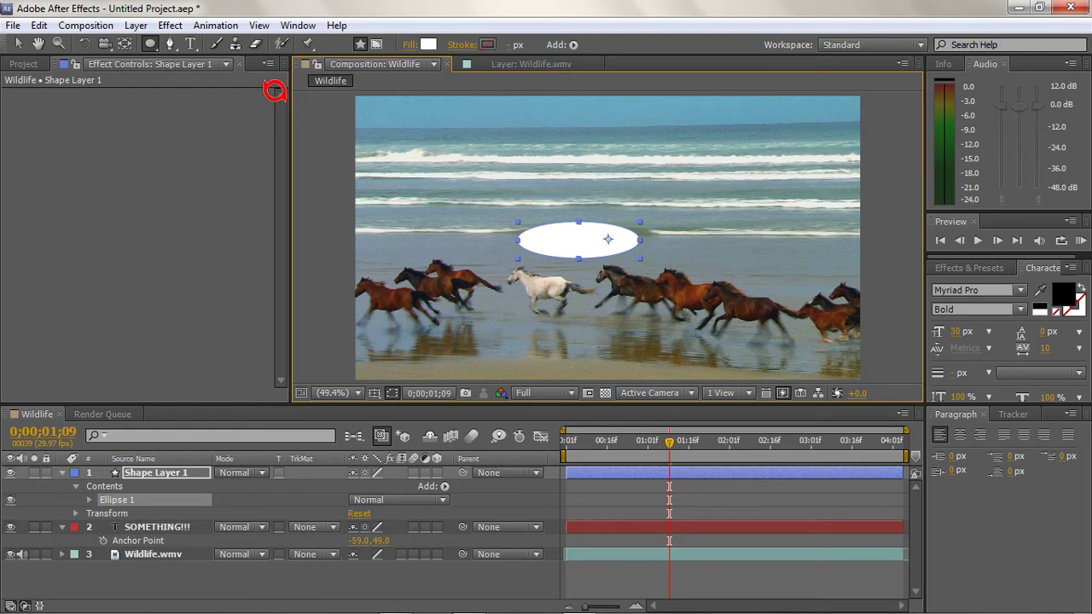
double_click(125, 44)
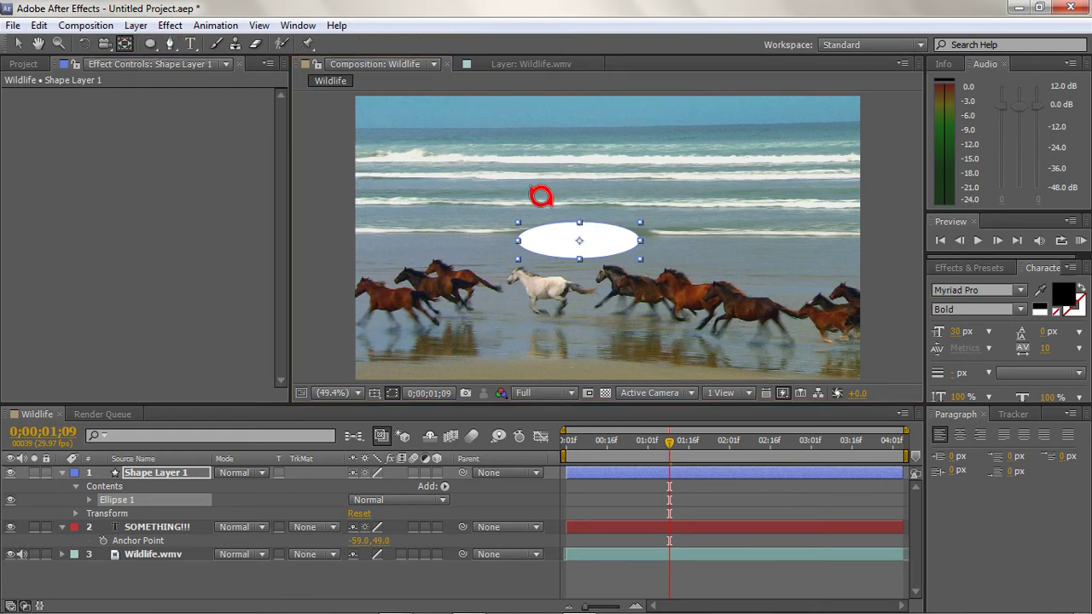
left_click(18, 43)
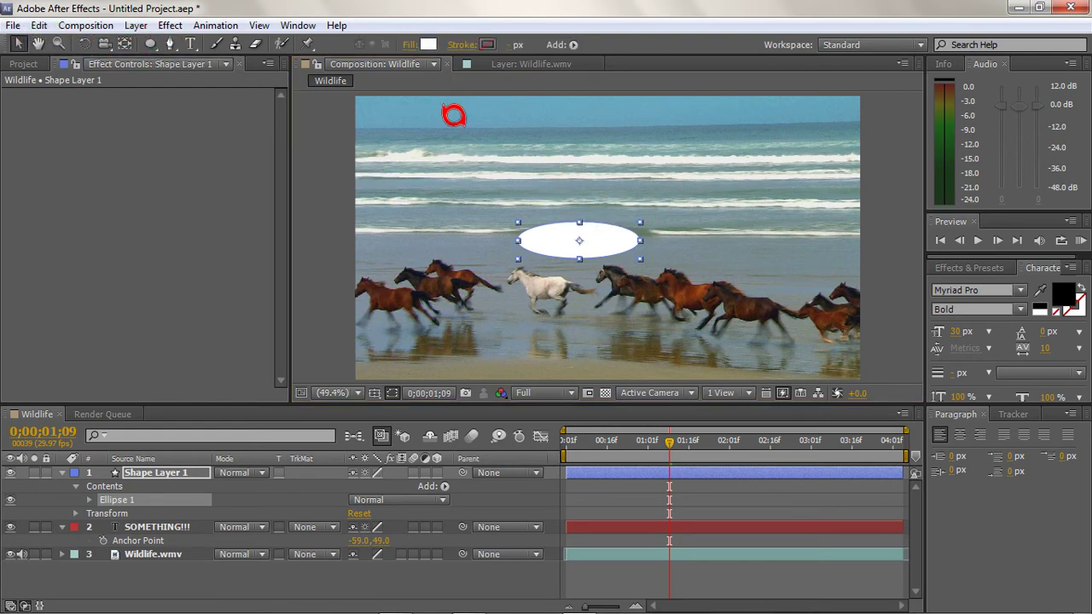
left_click(619, 226)
left_click(207, 212)
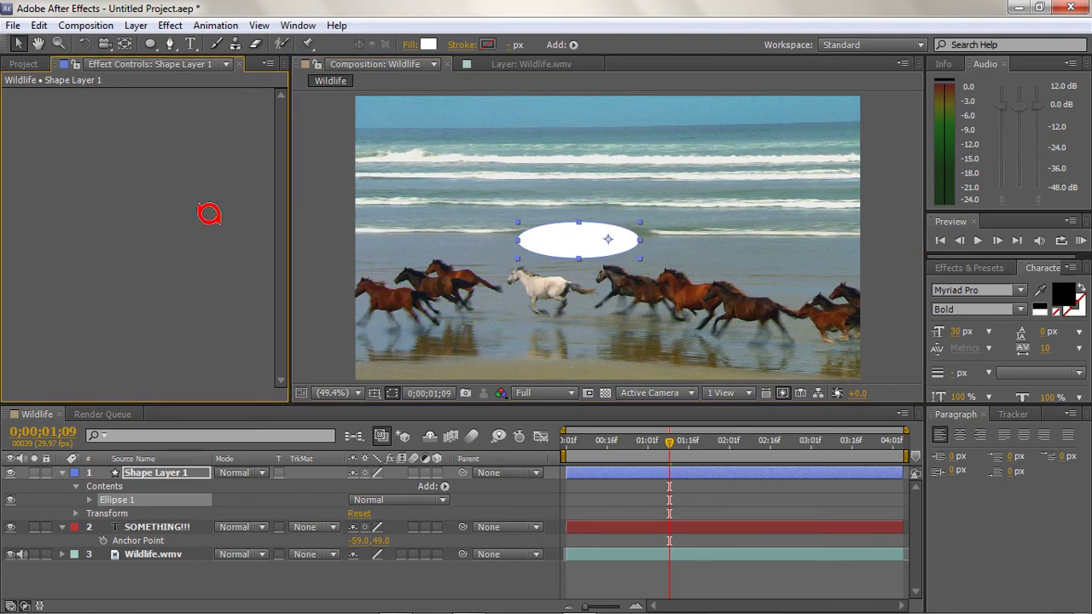
- Add a pointed speech-bubble tail to Shape Layer 1 with the Pen tool, running from the ellipse's lower-left edge toward the white horse's head
left_click(176, 457)
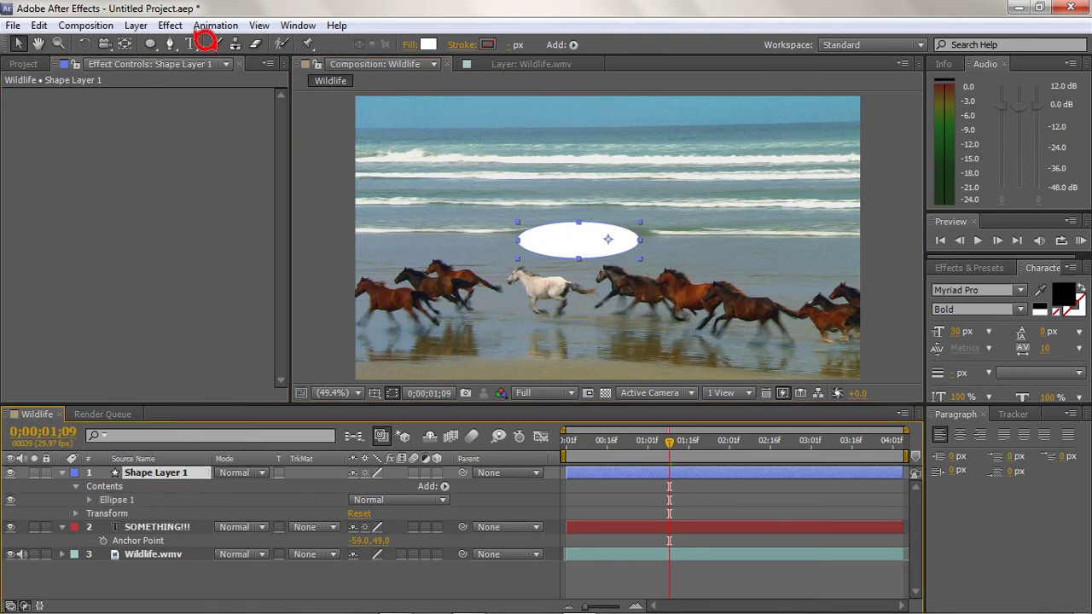
left_click(169, 43)
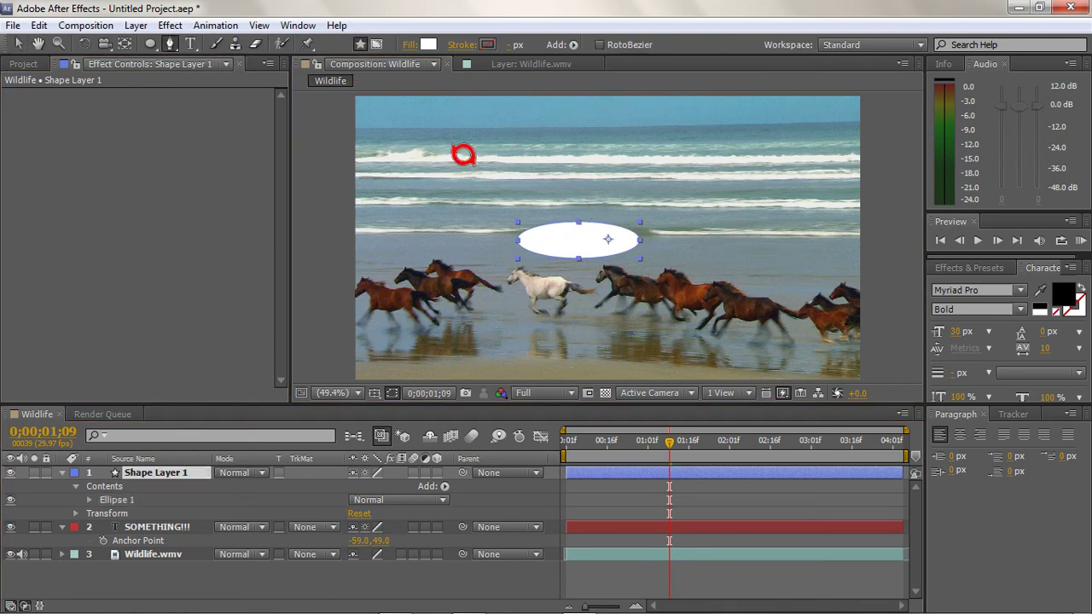
left_click(544, 251)
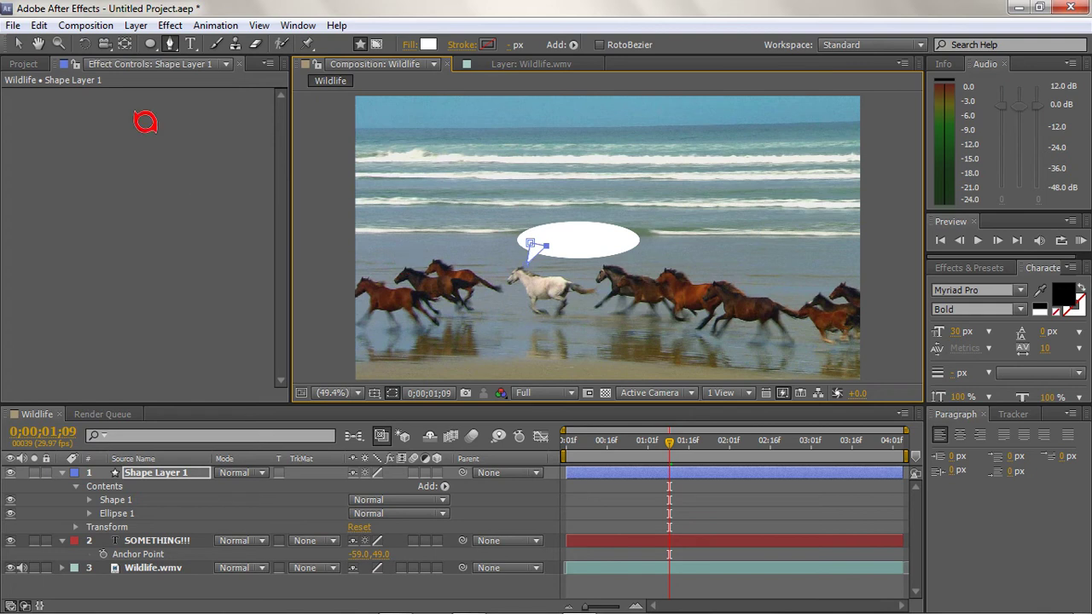
left_click(18, 44)
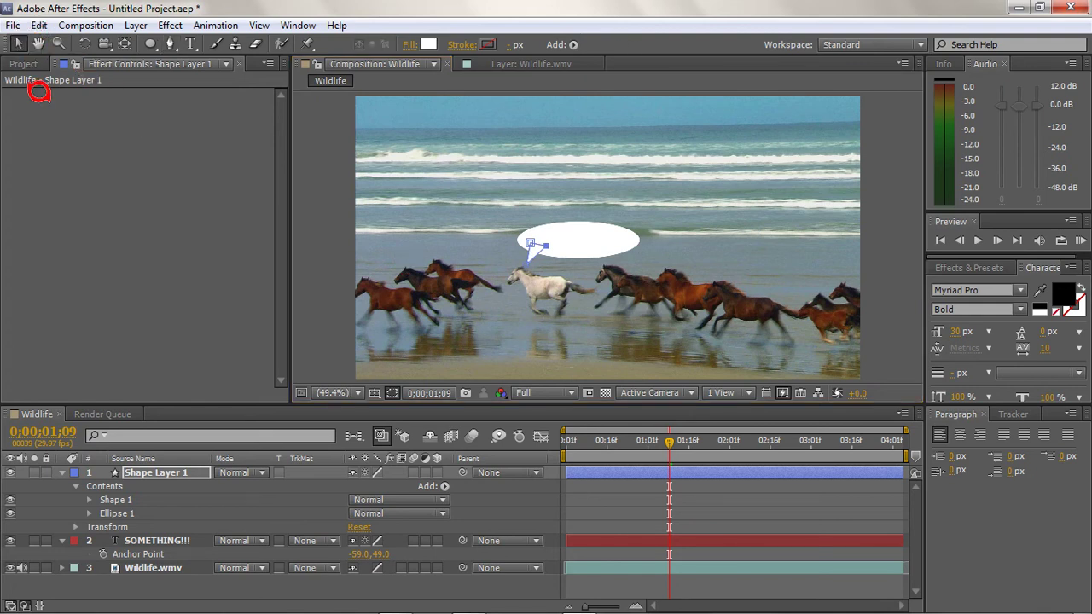
left_click(548, 241)
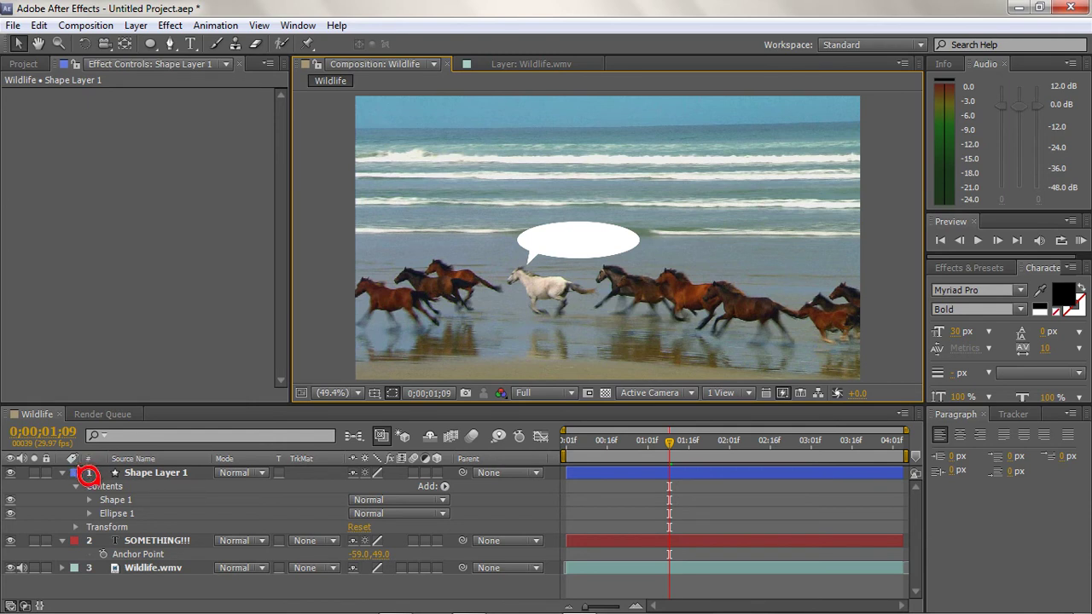
- Collapse the Contents of Shape Layer 1 and move the layer below the SOMETHING!!! text layer
left_click(92, 487)
left_click_drag(164, 472, 161, 512)
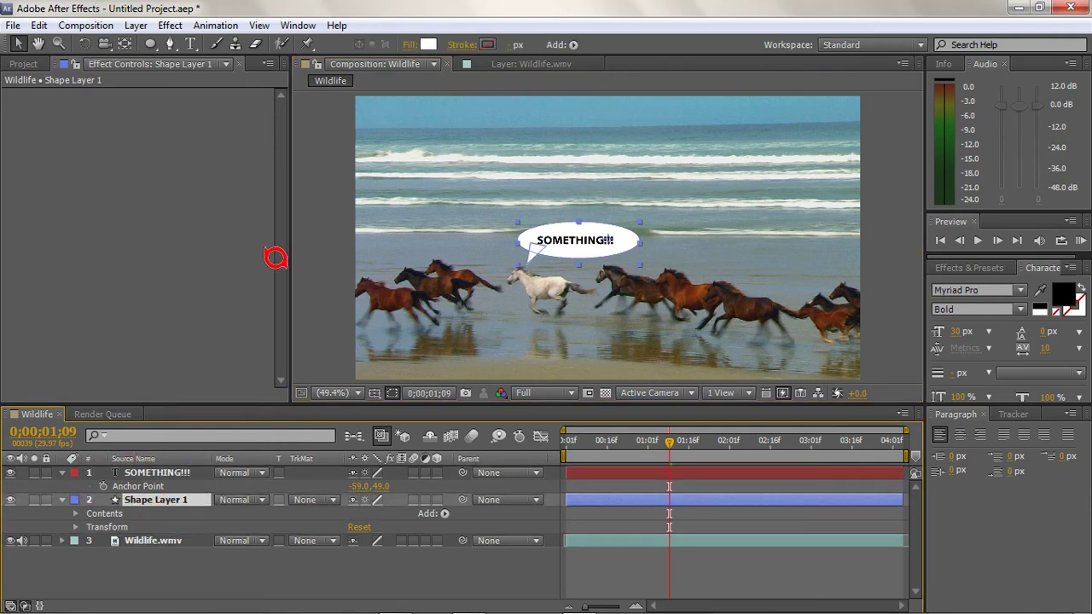
left_click(333, 247)
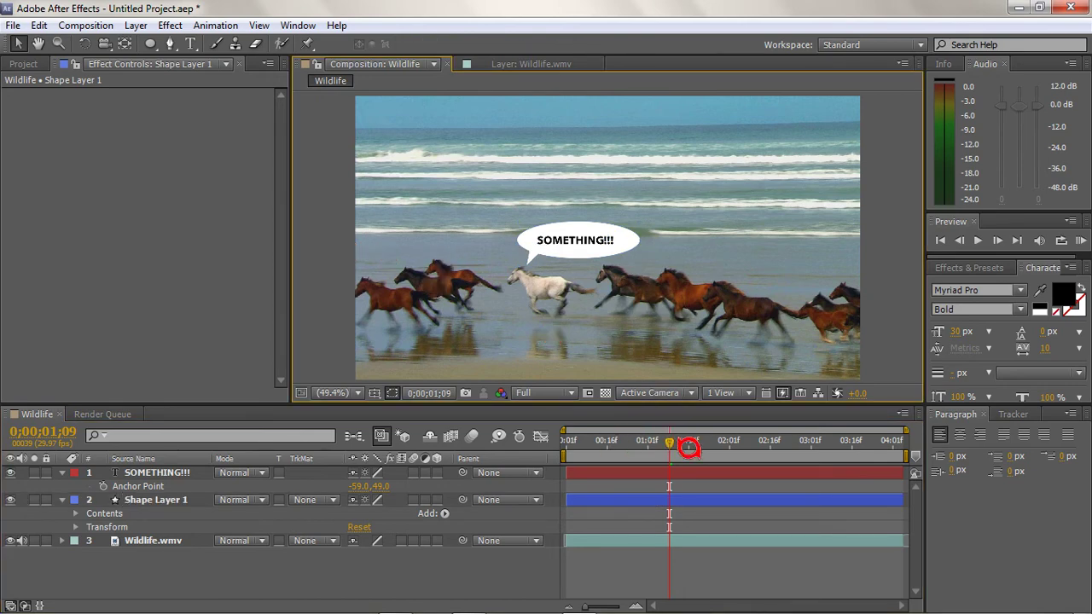
- Return the current time to 0;00;00;01 and move the speech bubble so it surrounds the SOMETHING!!! text
left_click_drag(670, 432, 181, 424)
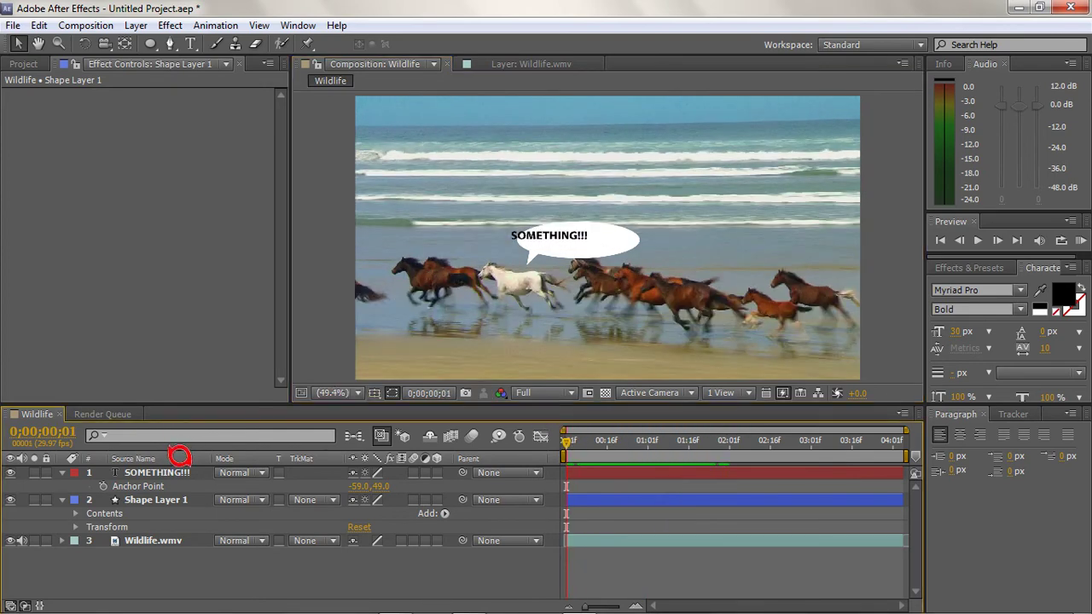
left_click(186, 469)
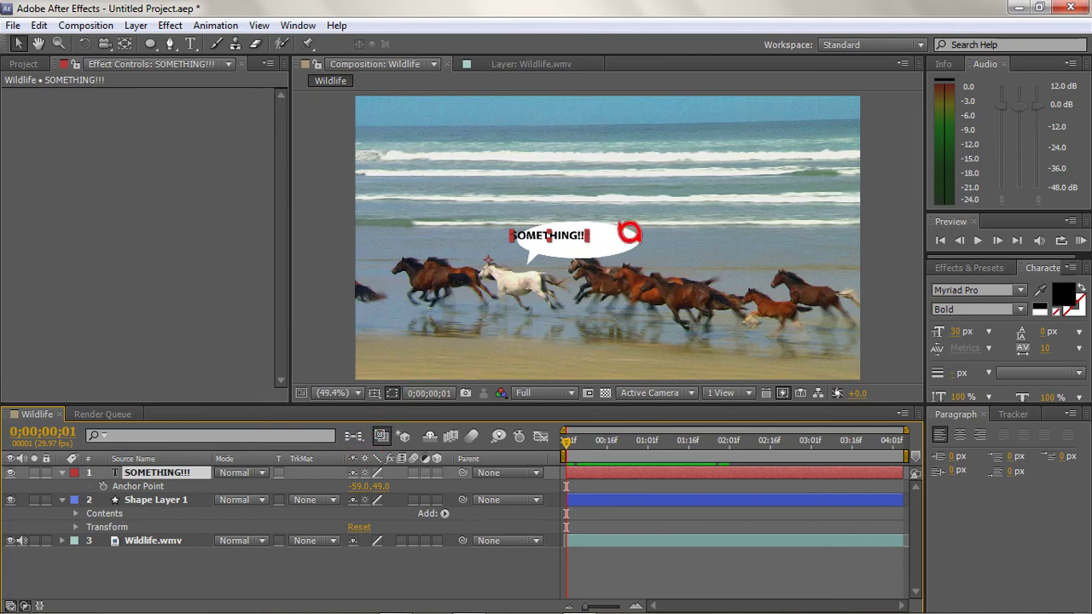
left_click(624, 228)
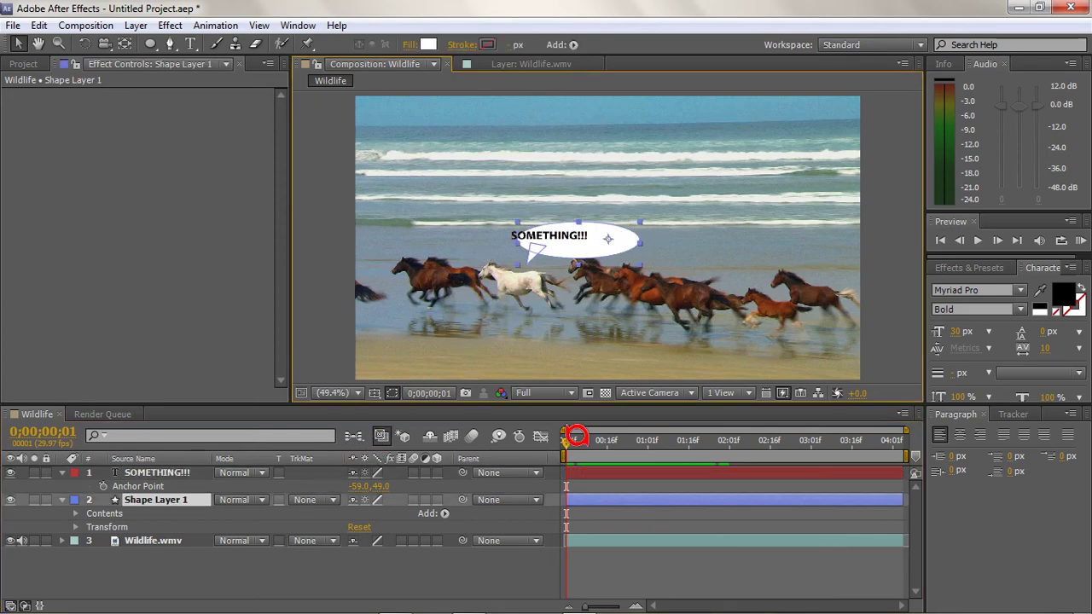
mouse_move(578, 426)
left_mouse_down()
mouse_move(657, 424)
mouse_move(573, 430)
left_mouse_up()
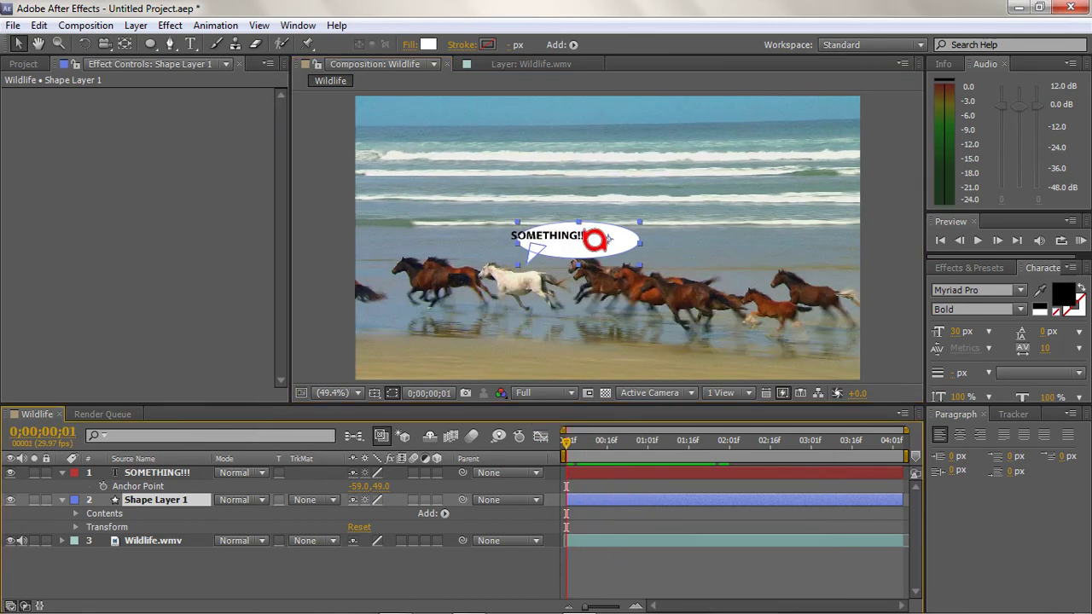
left_click_drag(580, 235, 569, 232)
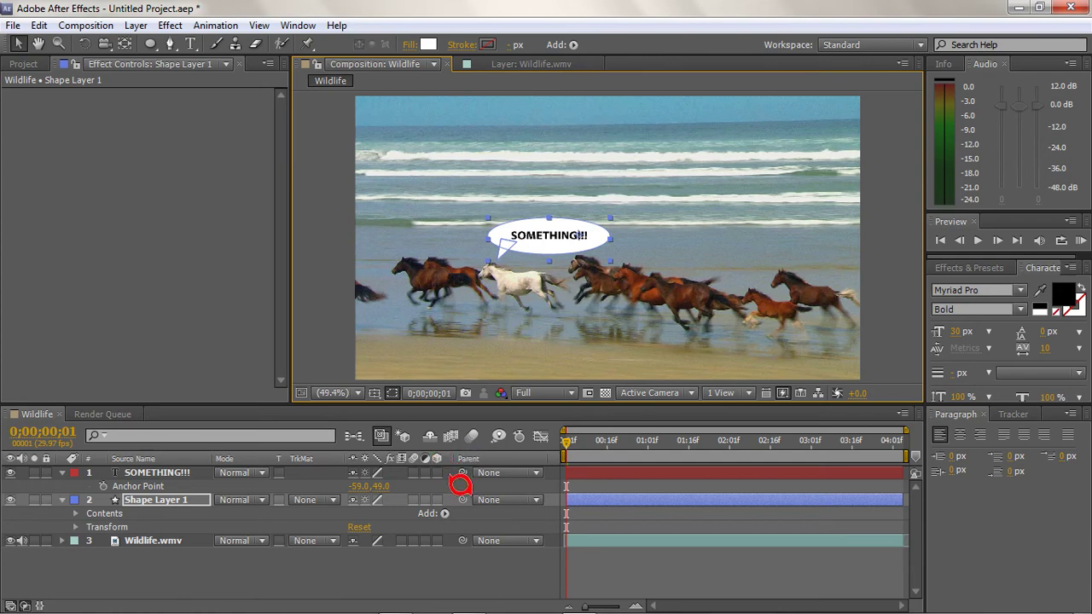
- Parent Shape Layer 1 to the SOMETHING!!! text layer and preview the bubble's motion through the composition
left_click_drag(443, 479, 181, 459)
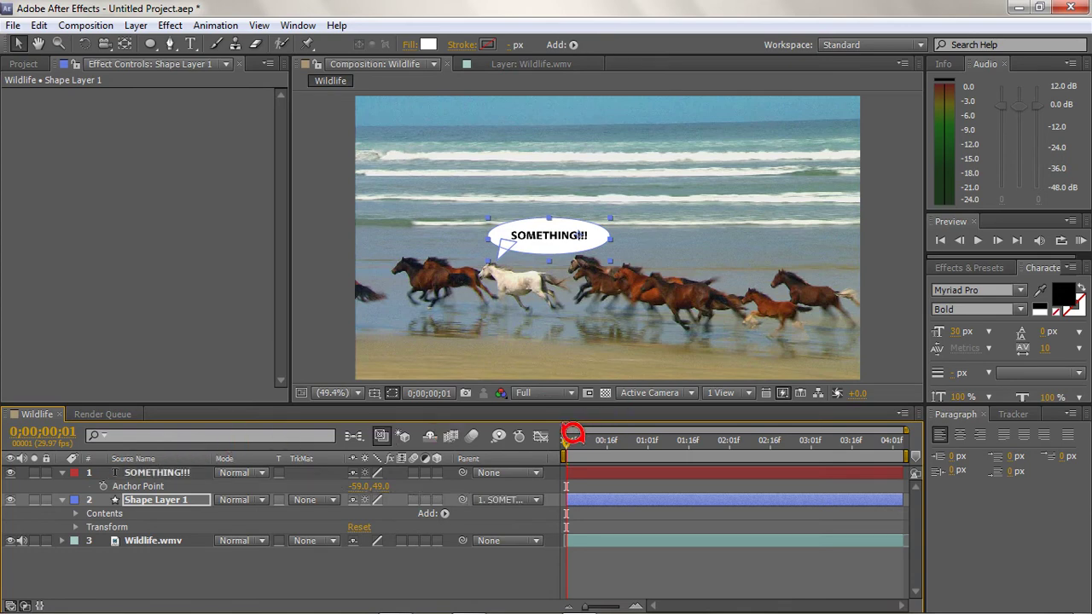
left_click_drag(574, 429, 822, 413)
left_click_drag(733, 412, 562, 413)
left_click(182, 307)
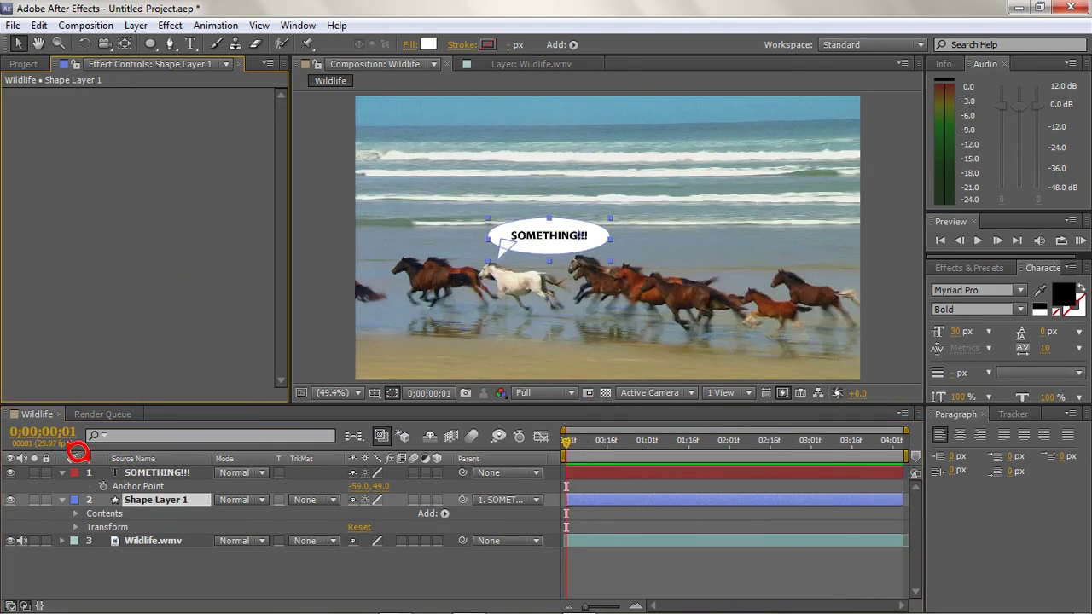
- Collapse the properties of all three layers and preview the composition again, ending at 0;00;00;01
left_click(73, 471)
left_click(66, 488)
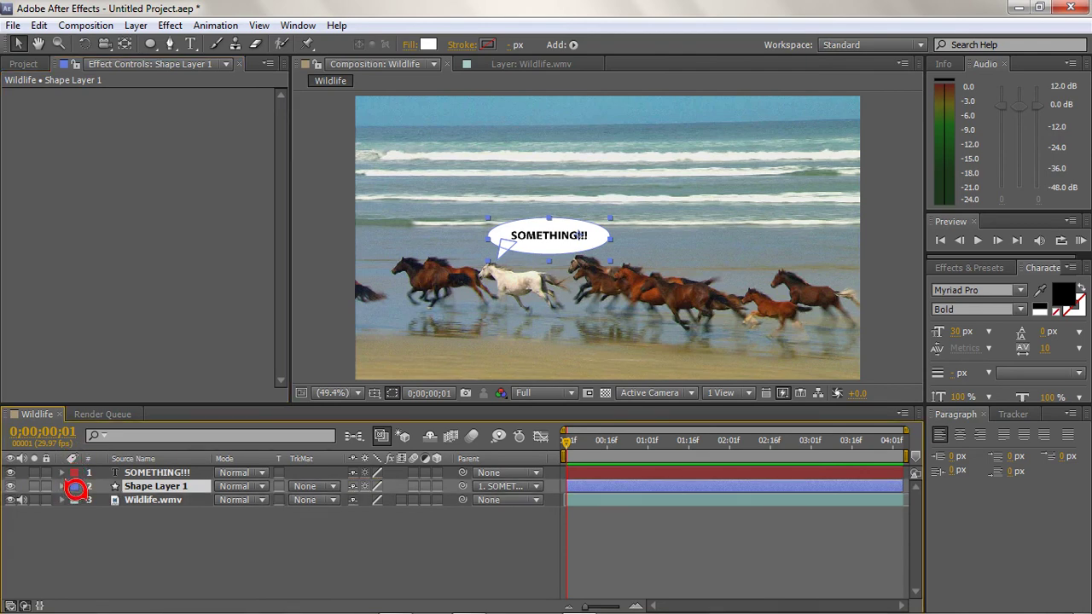
left_click(62, 500)
left_click(76, 486)
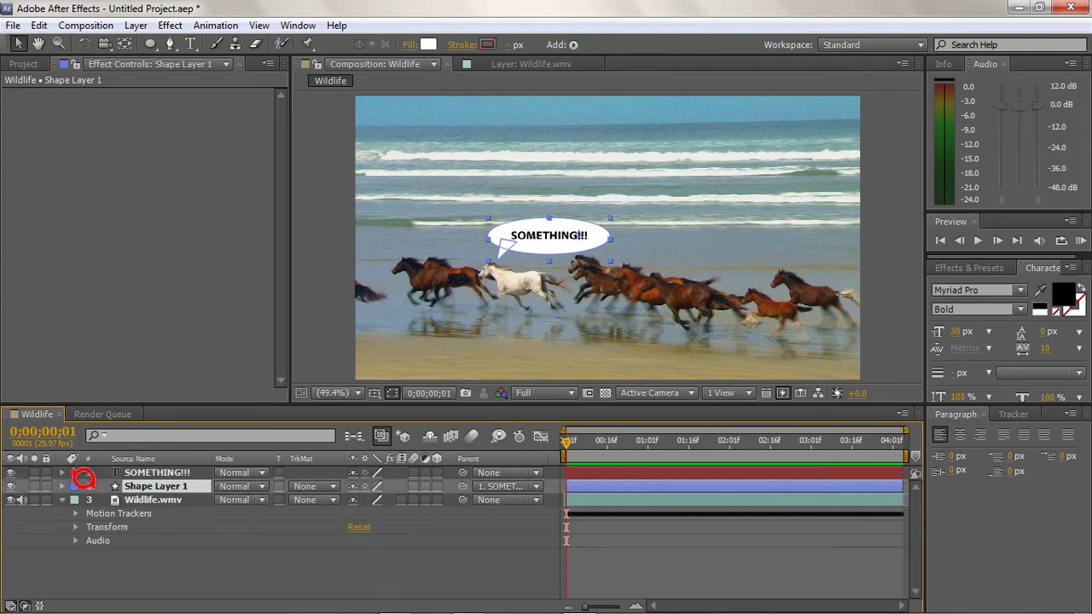
left_click(62, 500)
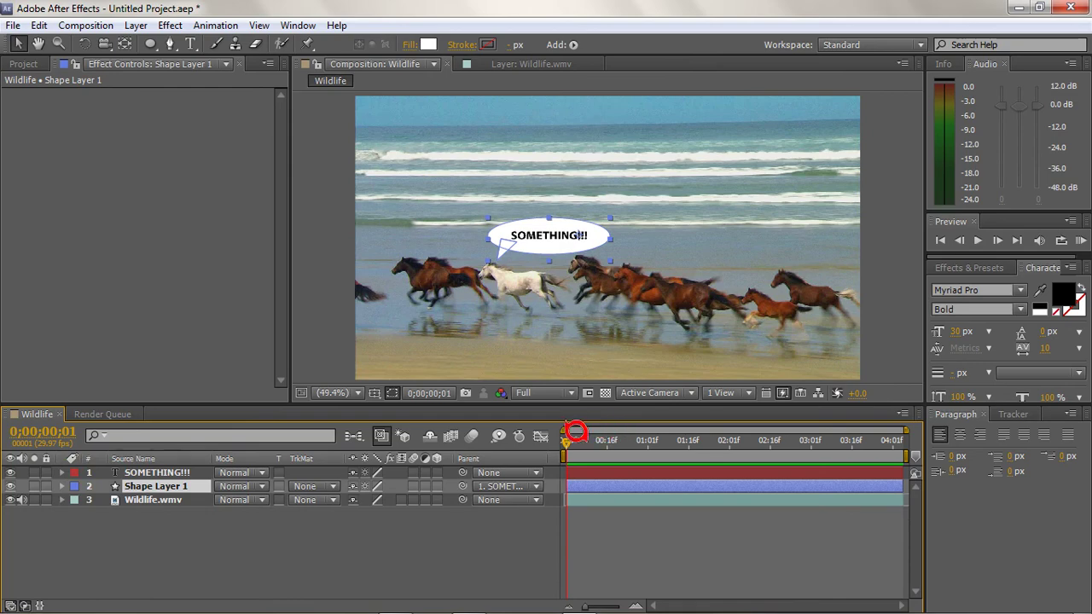
mouse_move(575, 431)
left_mouse_down()
mouse_move(891, 418)
mouse_move(564, 419)
left_mouse_up()
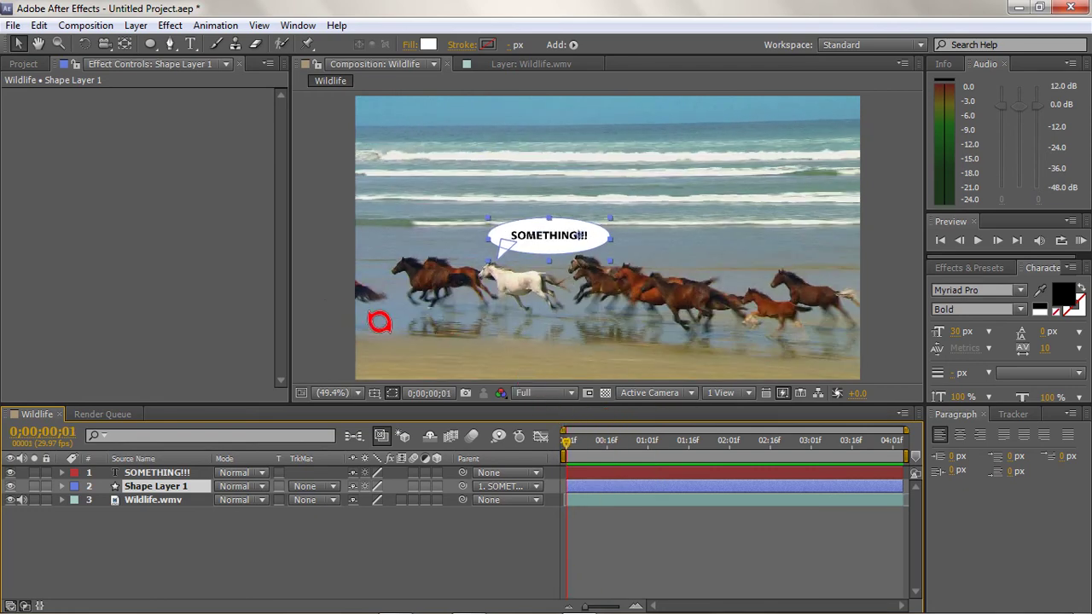
- Begin saving the project and browse to the Documents > Multimedia > Video > Adobe > After Effects folder
key("ctrl+s")
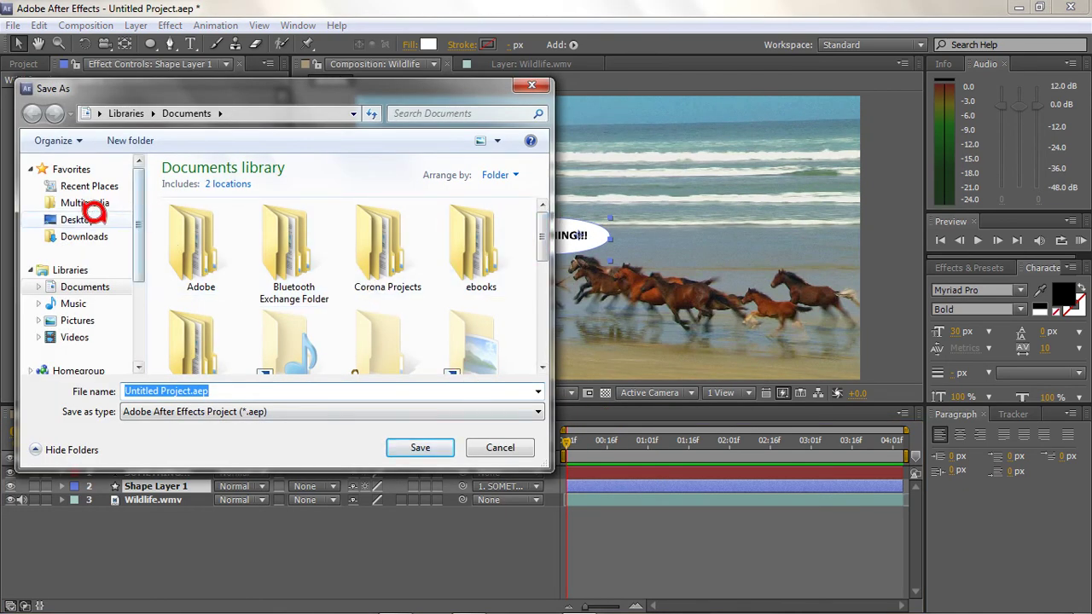
left_click(110, 196)
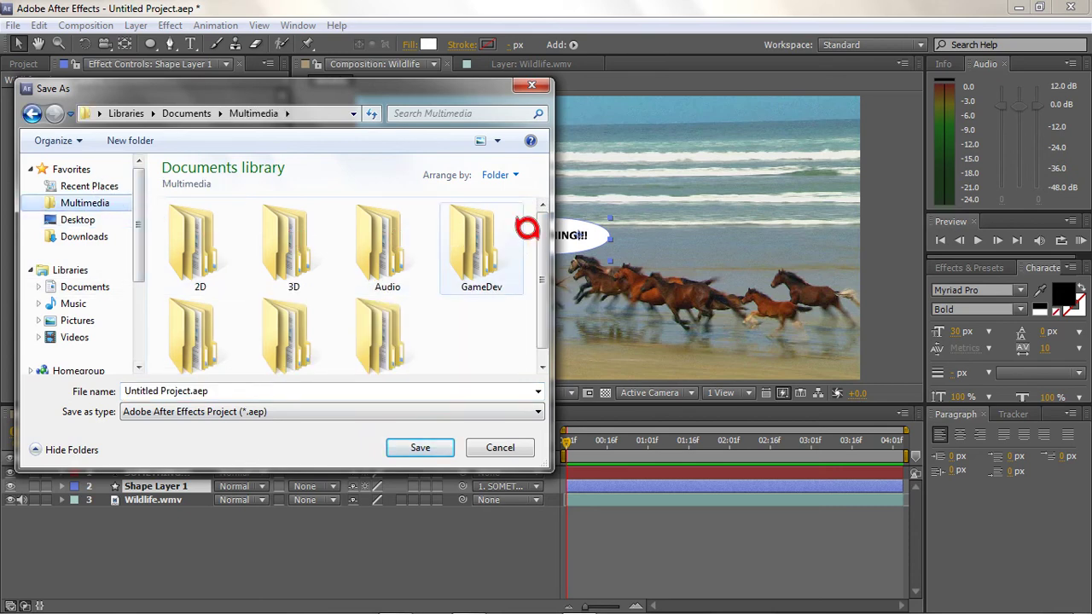
left_click_drag(544, 245, 546, 257)
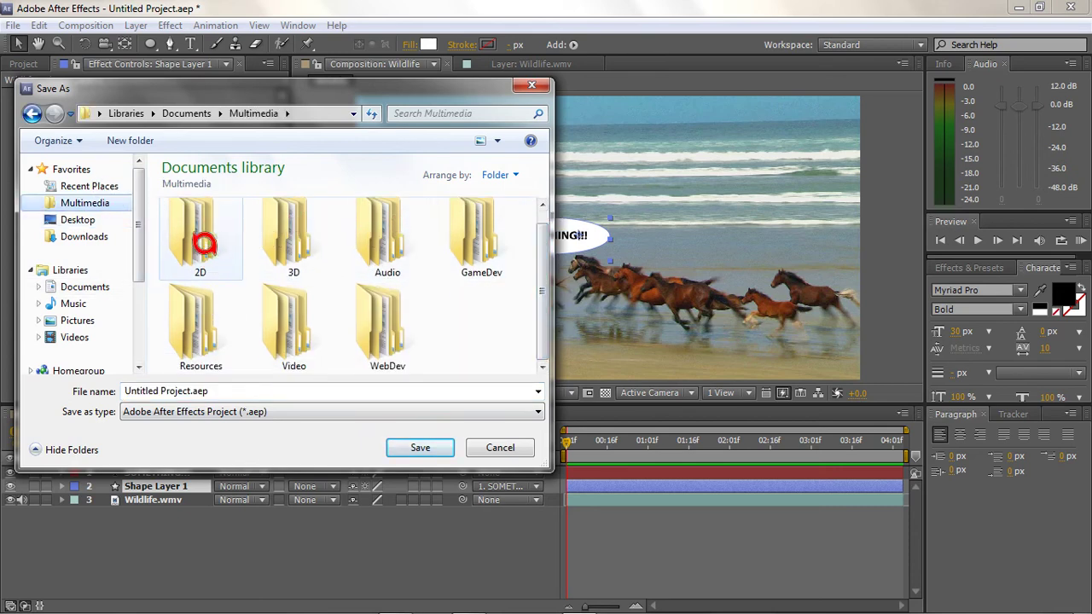
left_click(194, 113)
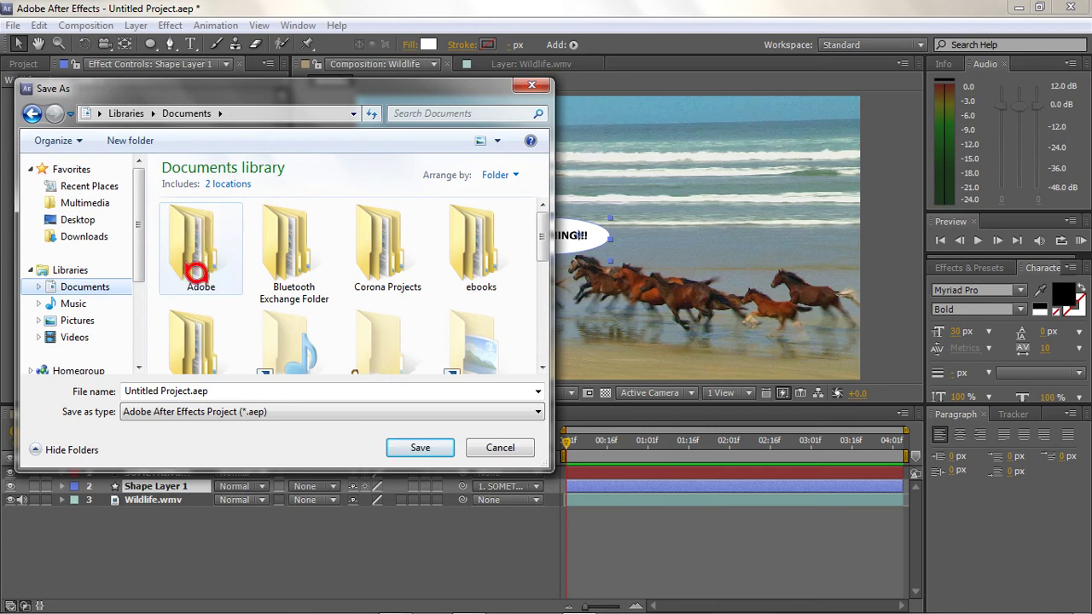
left_click(203, 333)
double_click(203, 333)
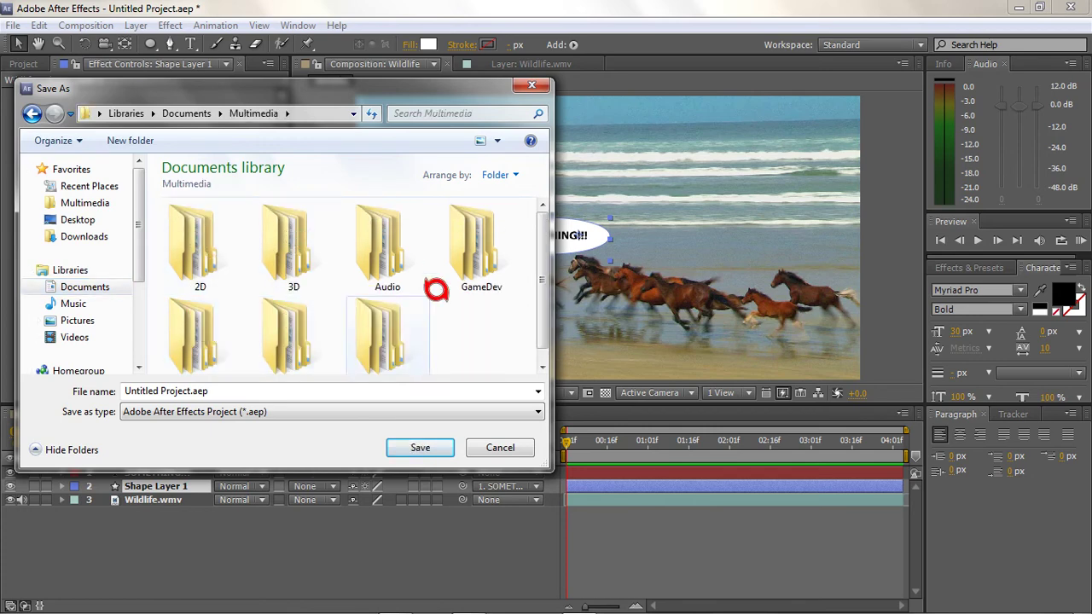
scroll(546, 257, "down", 1)
double_click(290, 307)
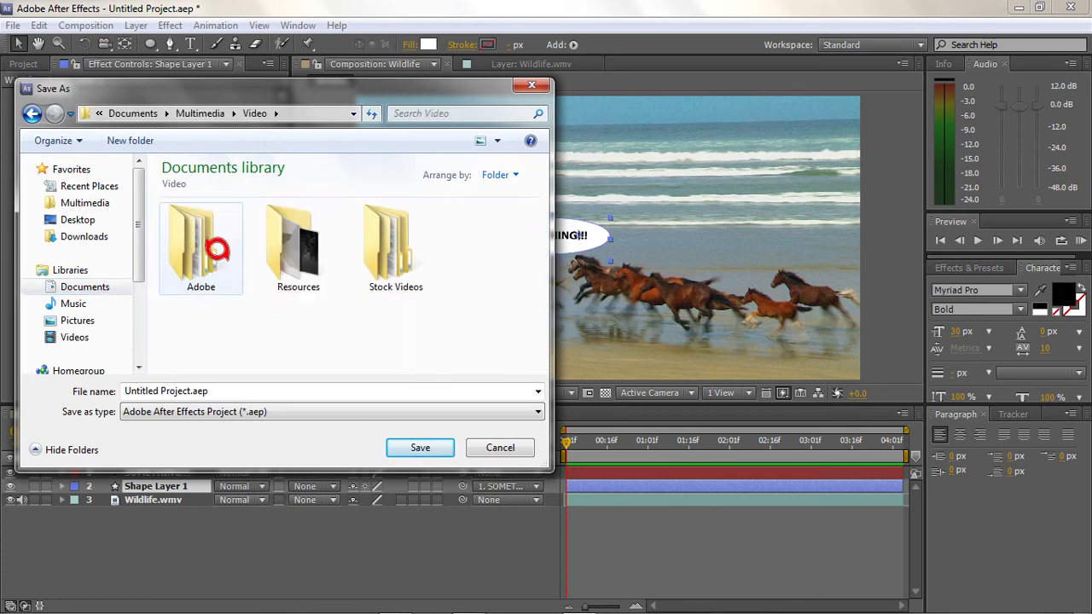
double_click(202, 239)
double_click(206, 242)
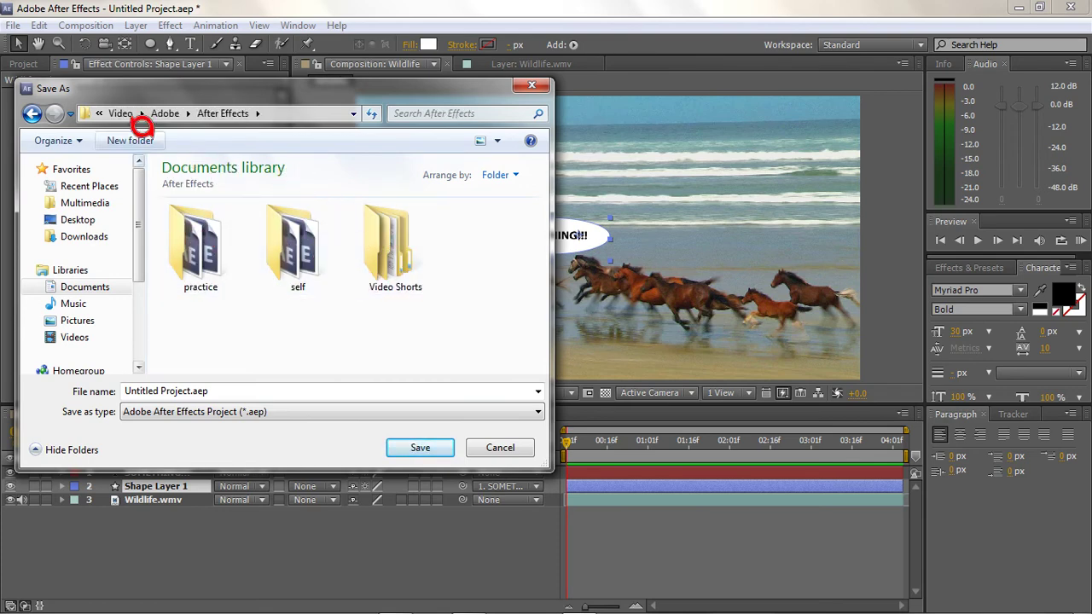
- Create a new folder named Tracking inside the After Effects folder and open it
left_click(152, 141)
type("Tracking")
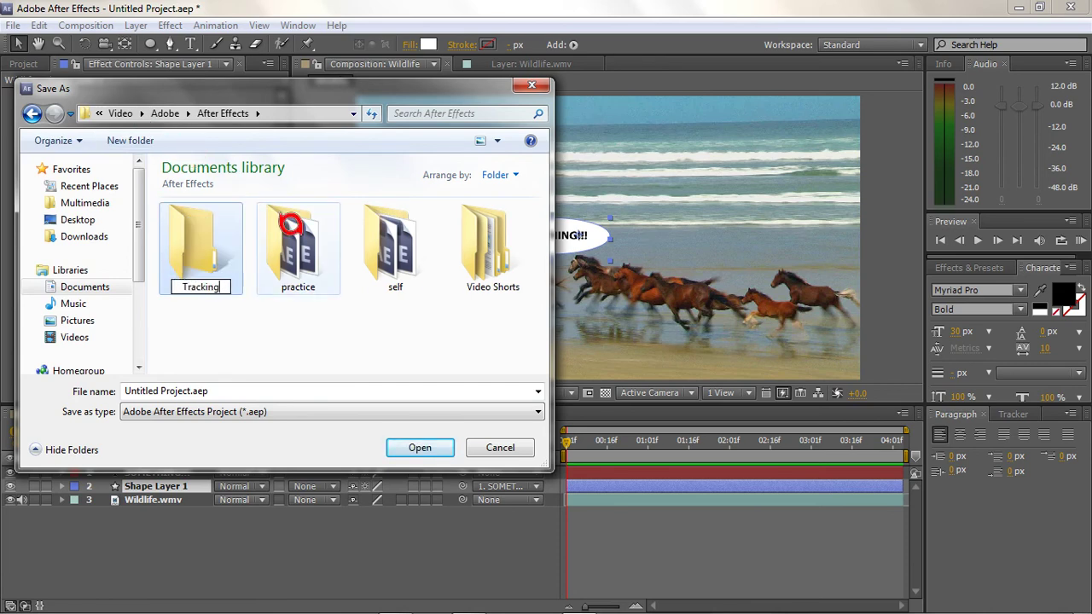
key("Return")
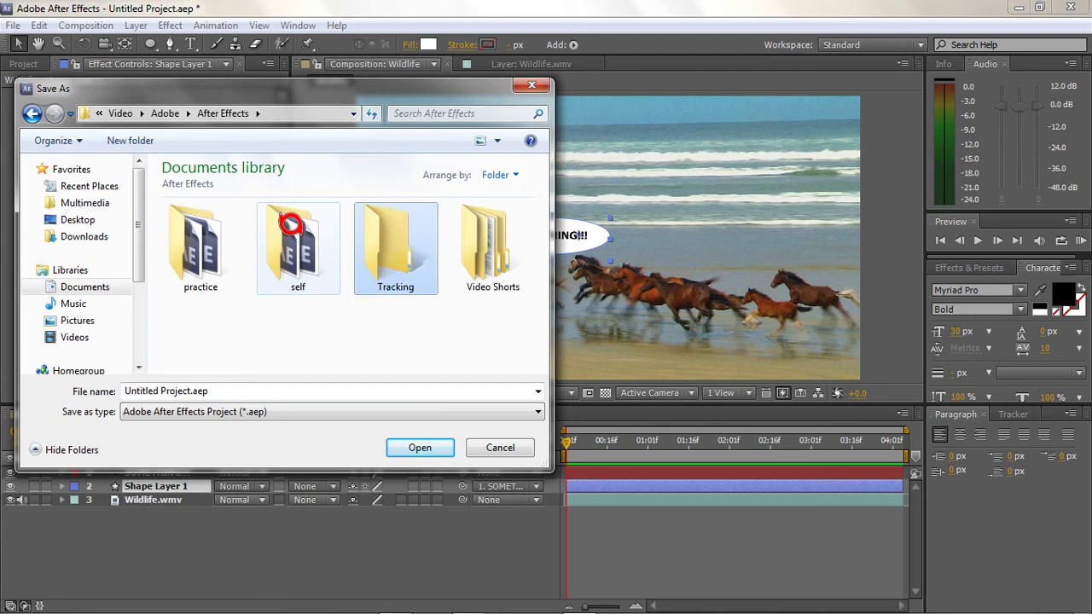
key("Return")
- Name the project file Motion Tracking and save it as an After Effects project in the Tracking folder
left_click(246, 384)
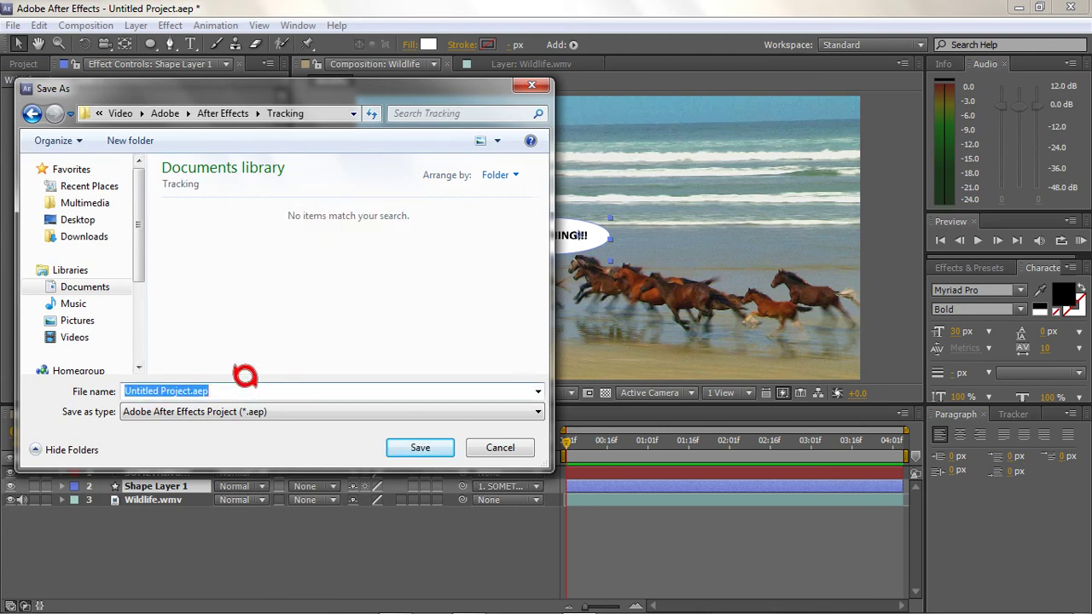
type("Motion Tracking")
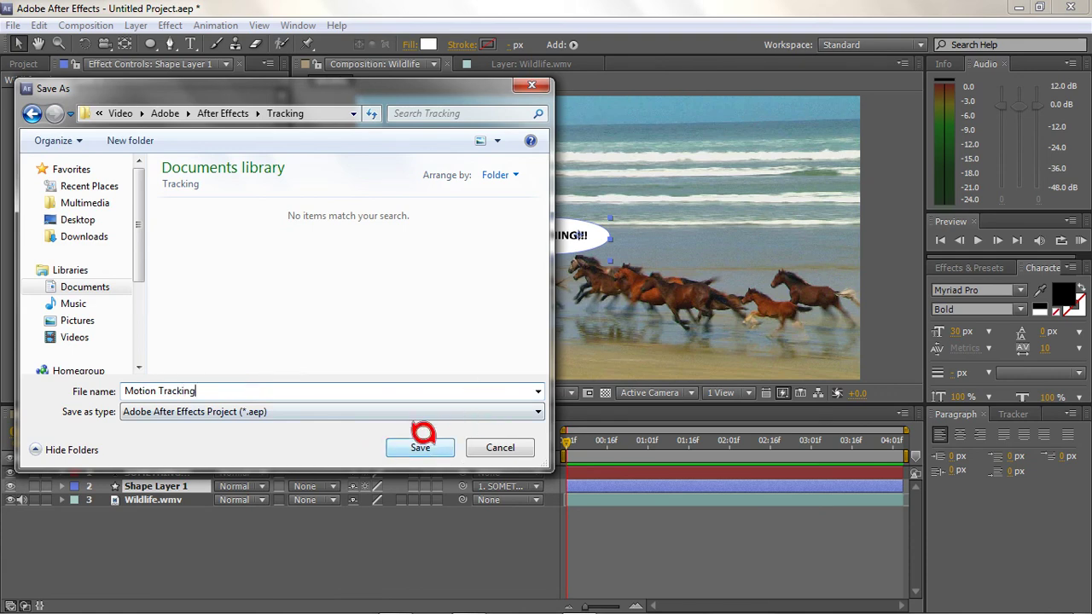
left_click(420, 447)
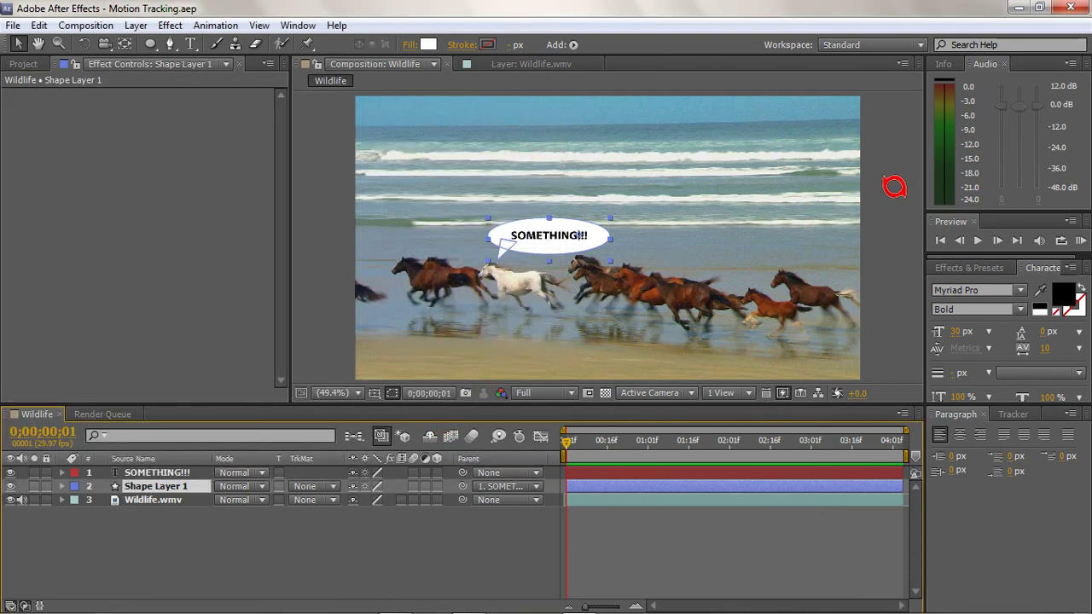
mouse_move(580, 428)
left_mouse_down()
mouse_move(624, 434)
mouse_move(566, 434)
left_mouse_up()
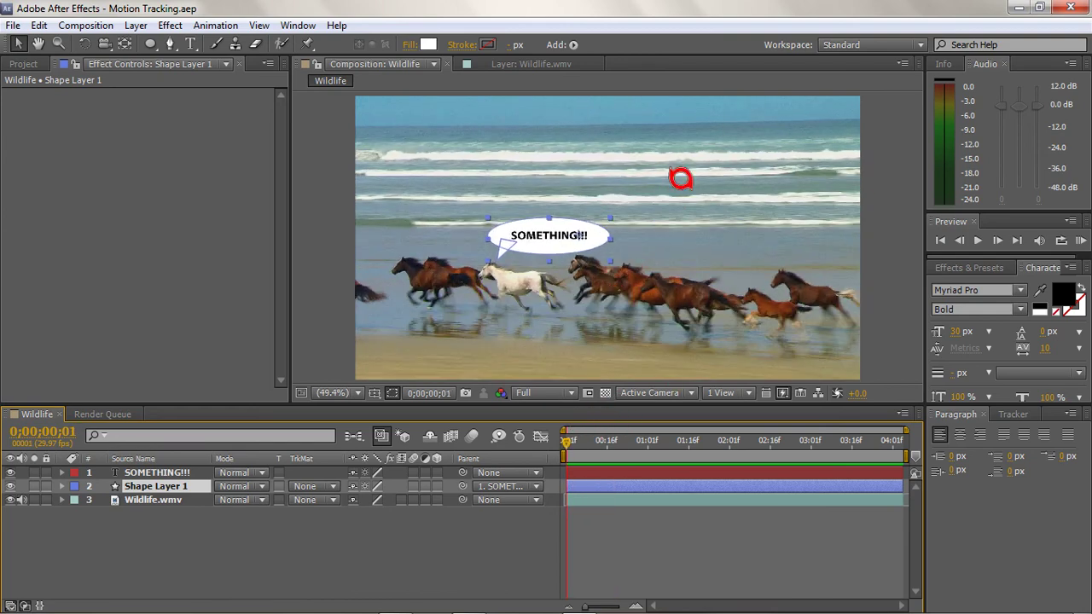